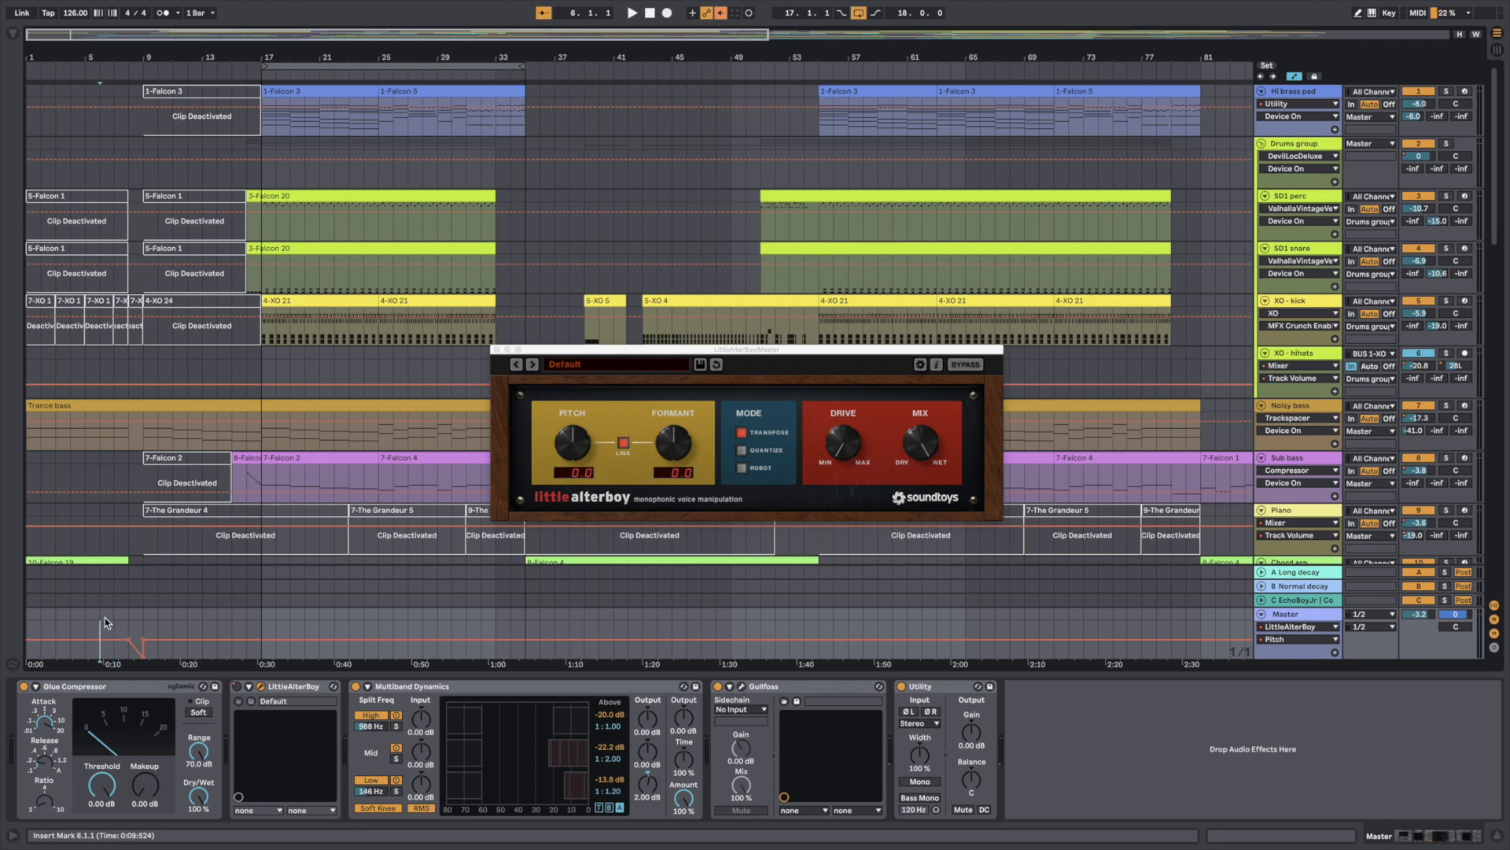
# Play the arrangement from bar 6 to hear the LittleAlterBoy pitch automation on the master
pyautogui.press('space')
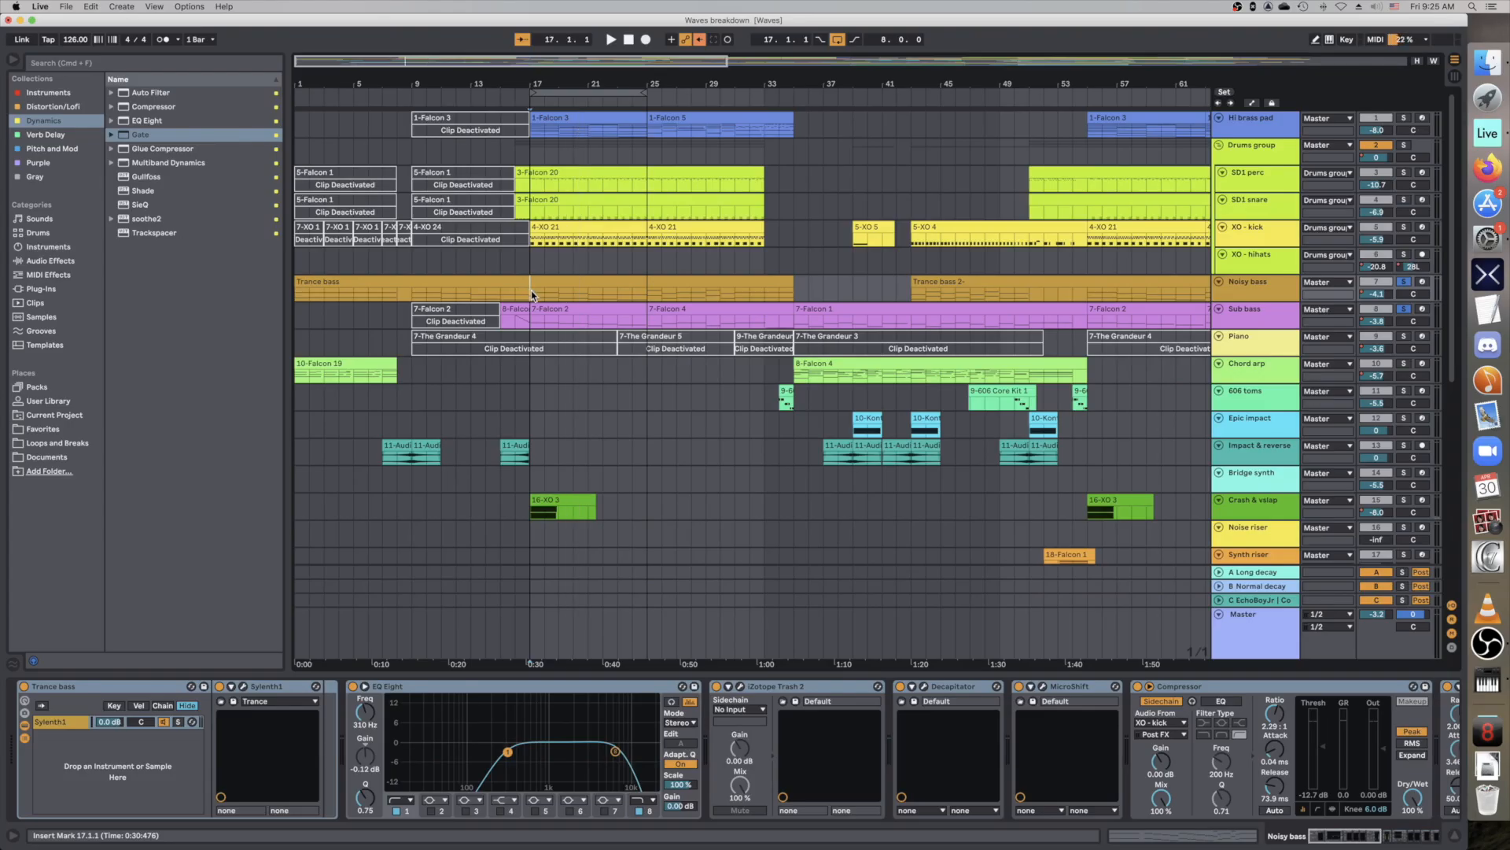
# Play the soloed Noisy bass and Sub bass together from bar 17
pyautogui.click(557, 306)
pyautogui.click(557, 284)
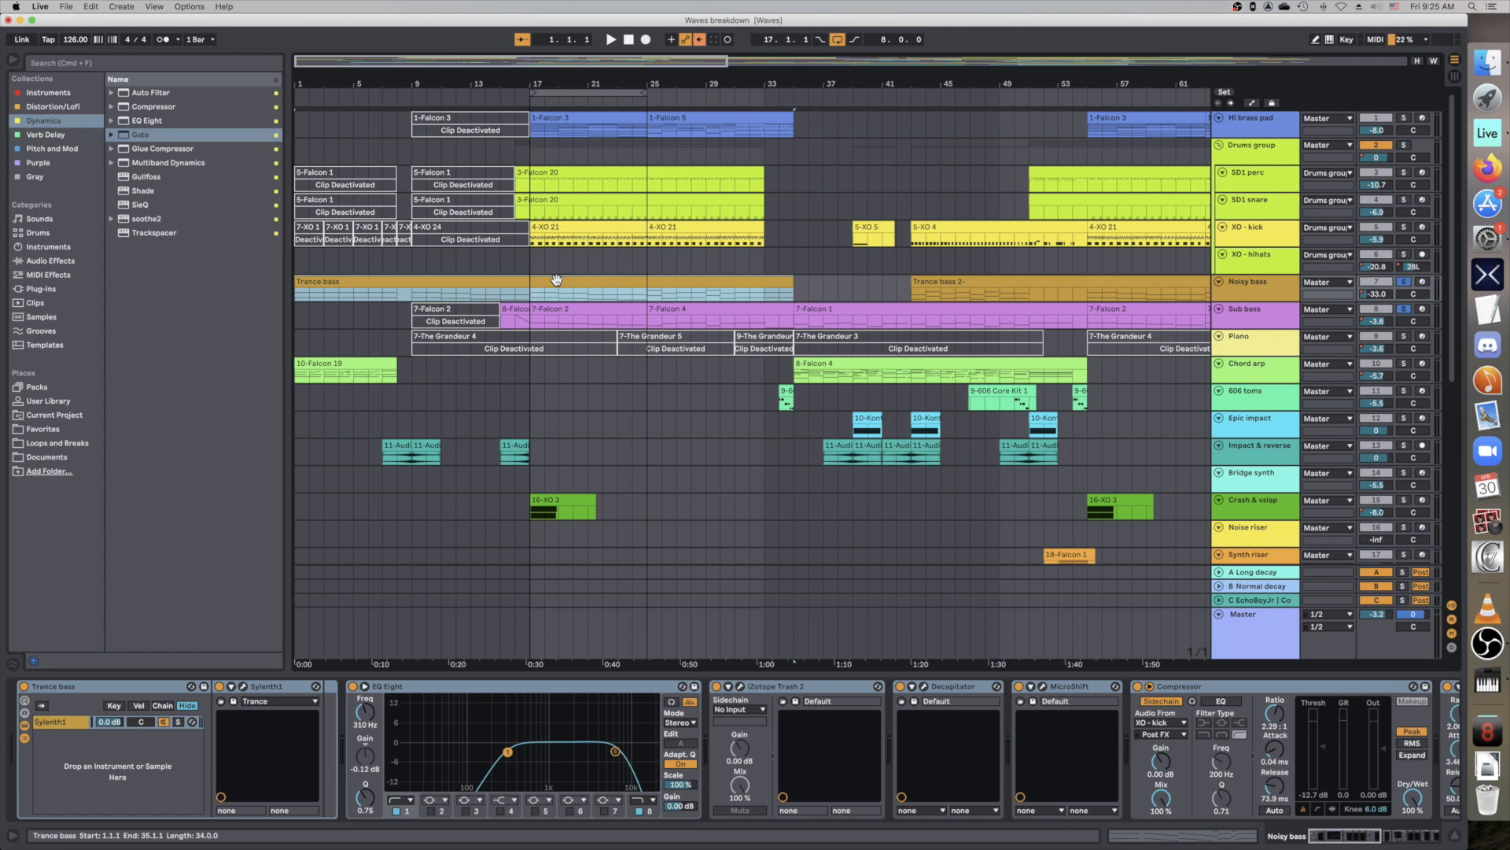
pyautogui.click(533, 295)
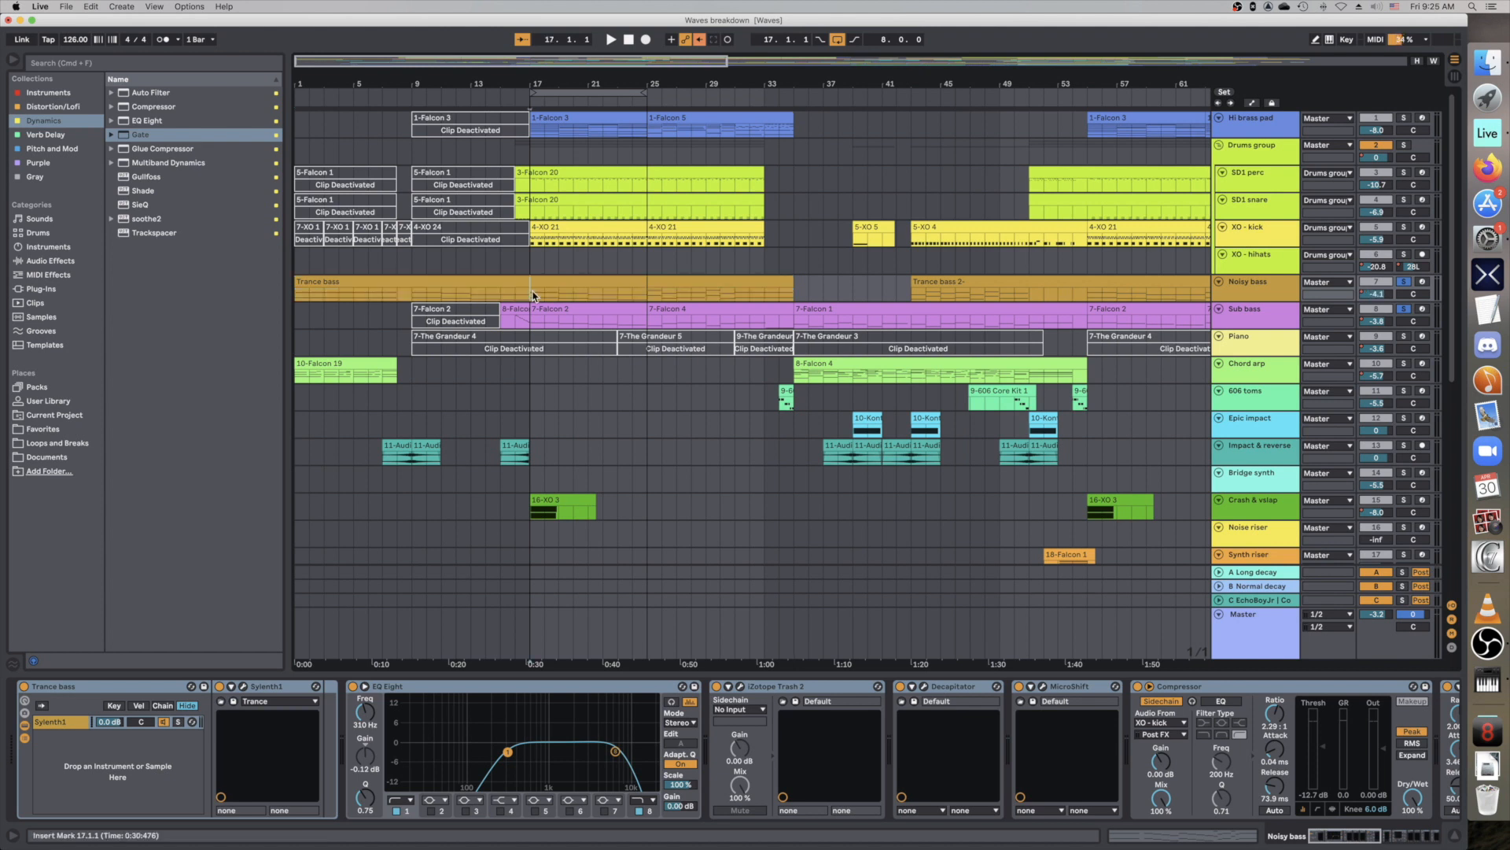
pyautogui.press('space')
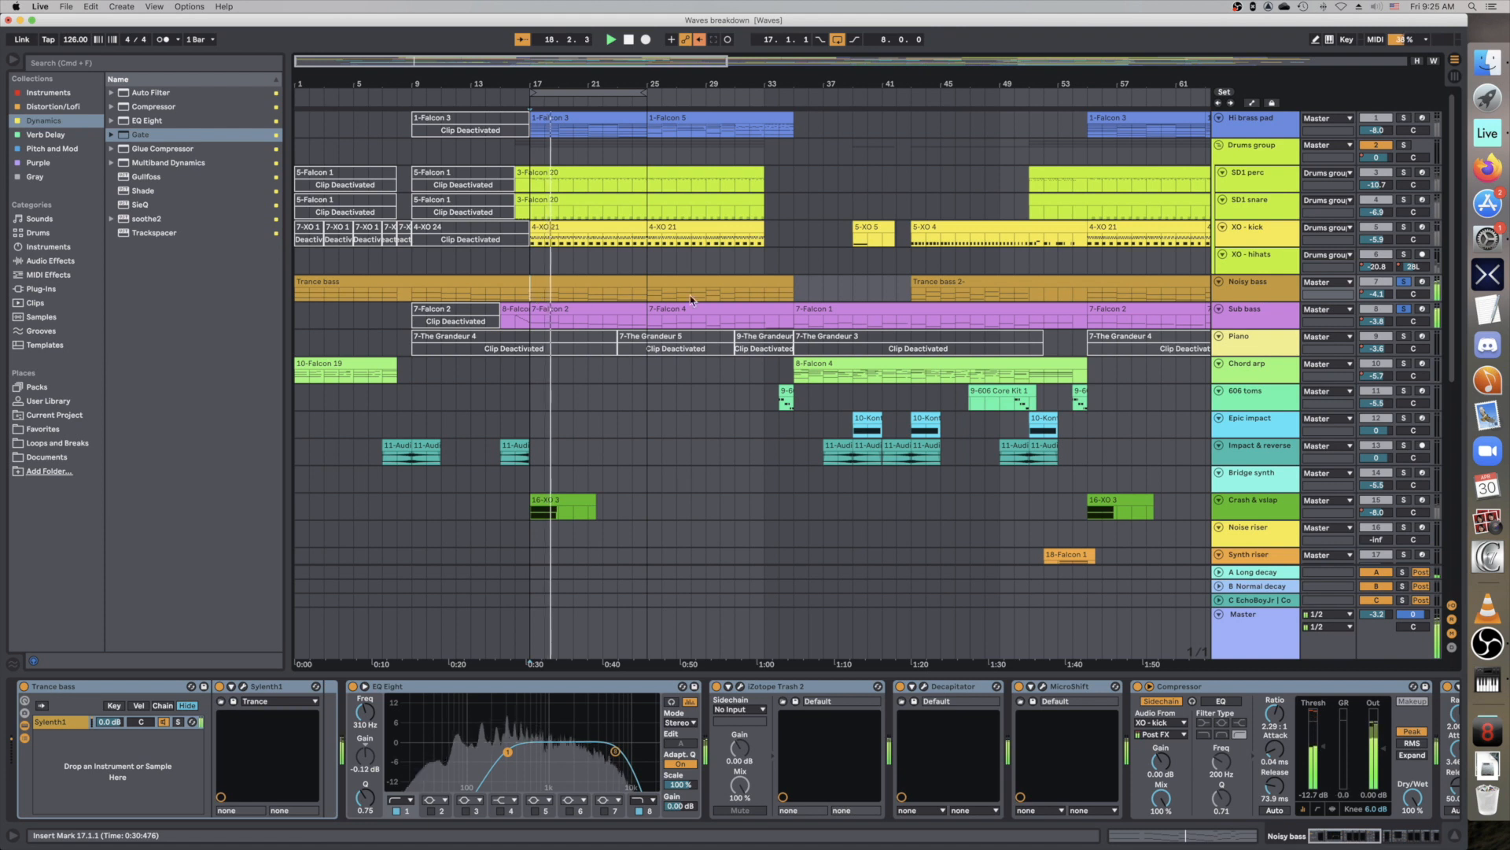
pyautogui.press('space')
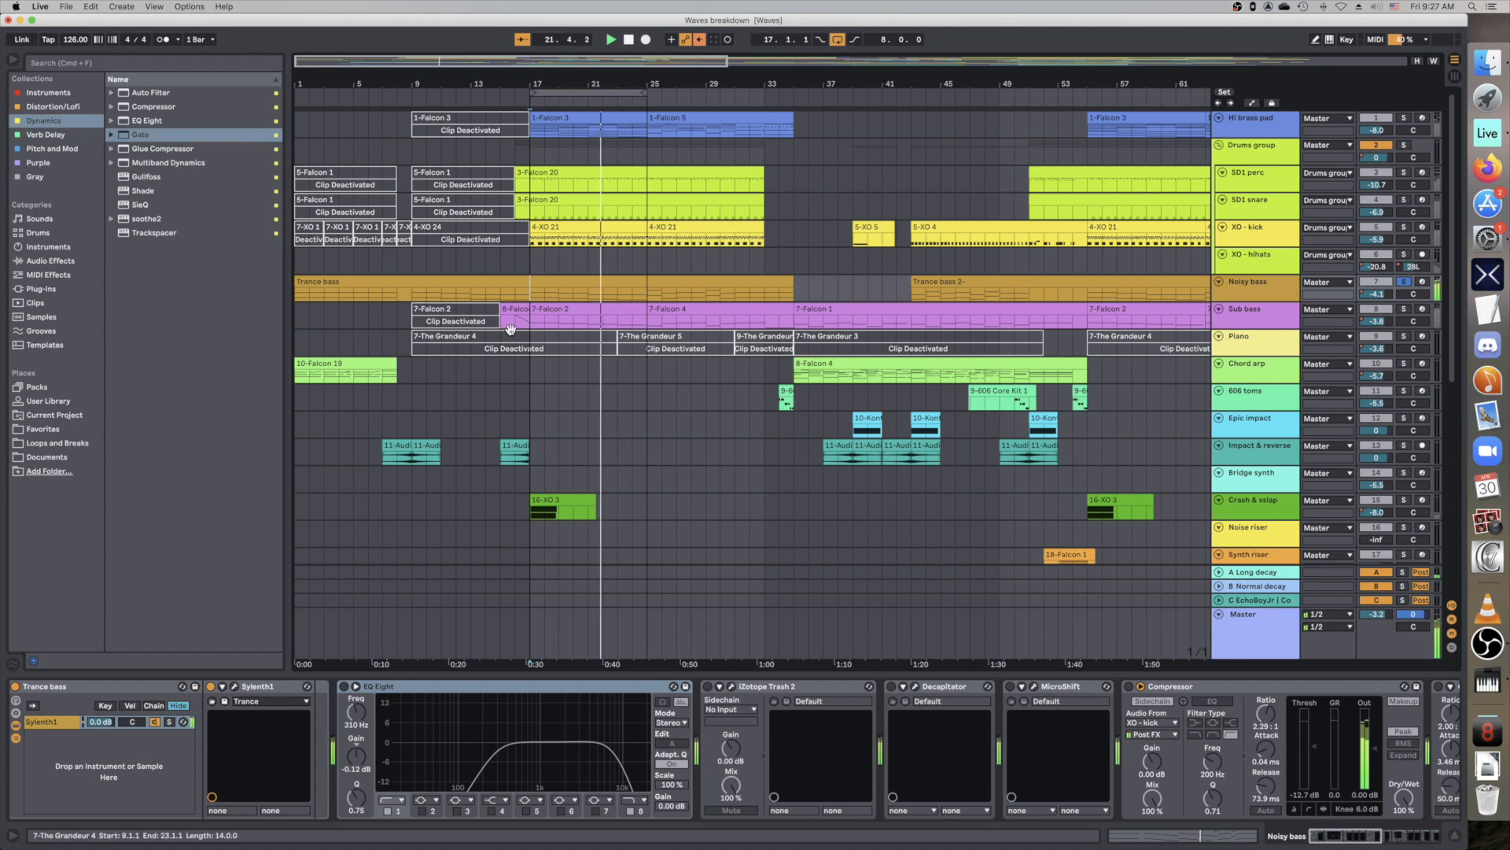
# Enable EQ Eight, iZotope Trash 2, Decapitator and MicroShift one after another on the Noisy bass during playback
pyautogui.click(344, 686)
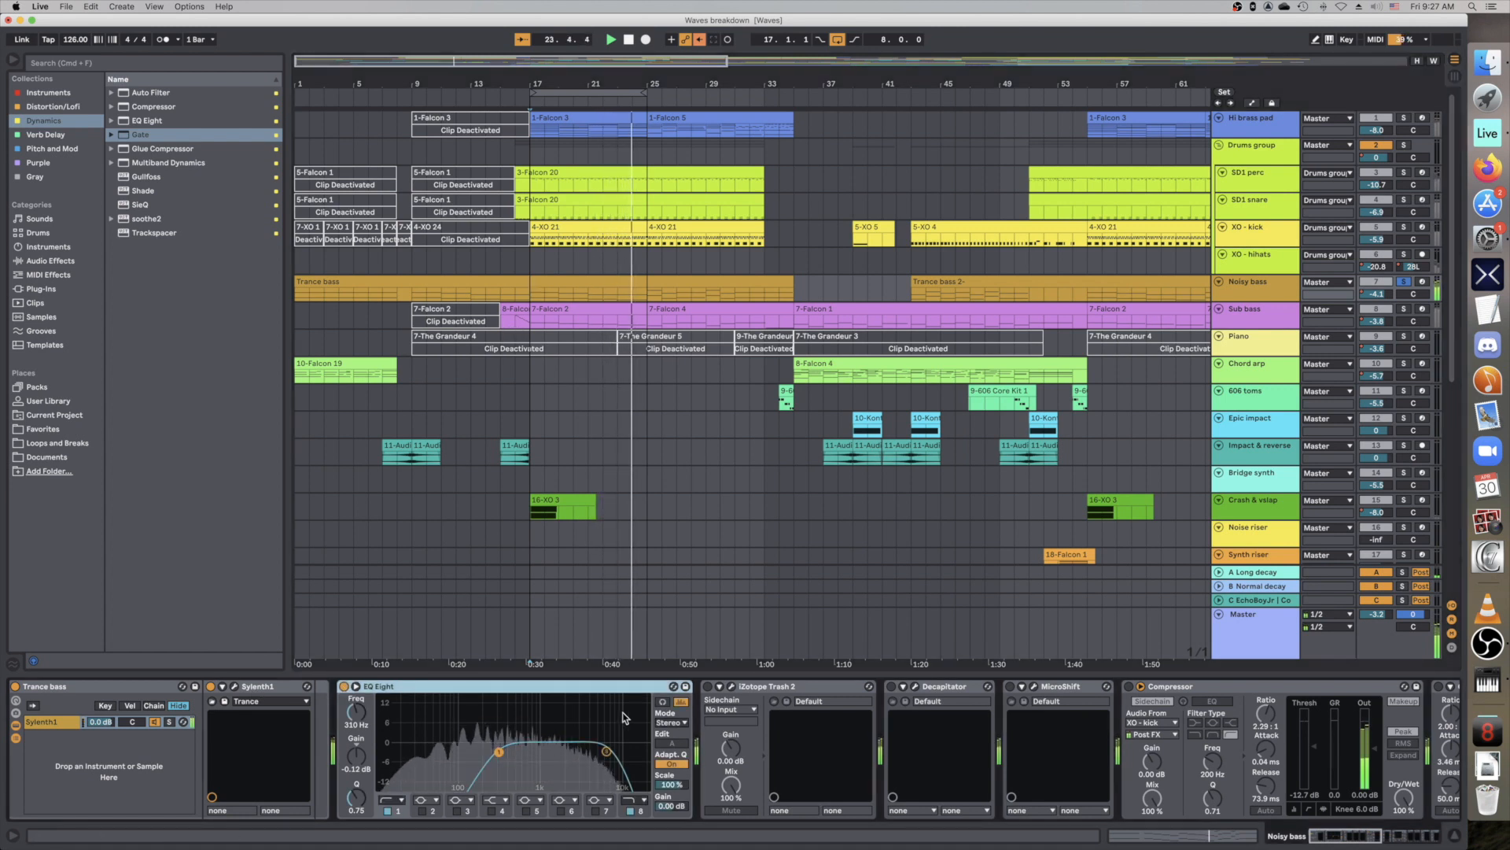
pyautogui.hscroll(3, 659, 742)
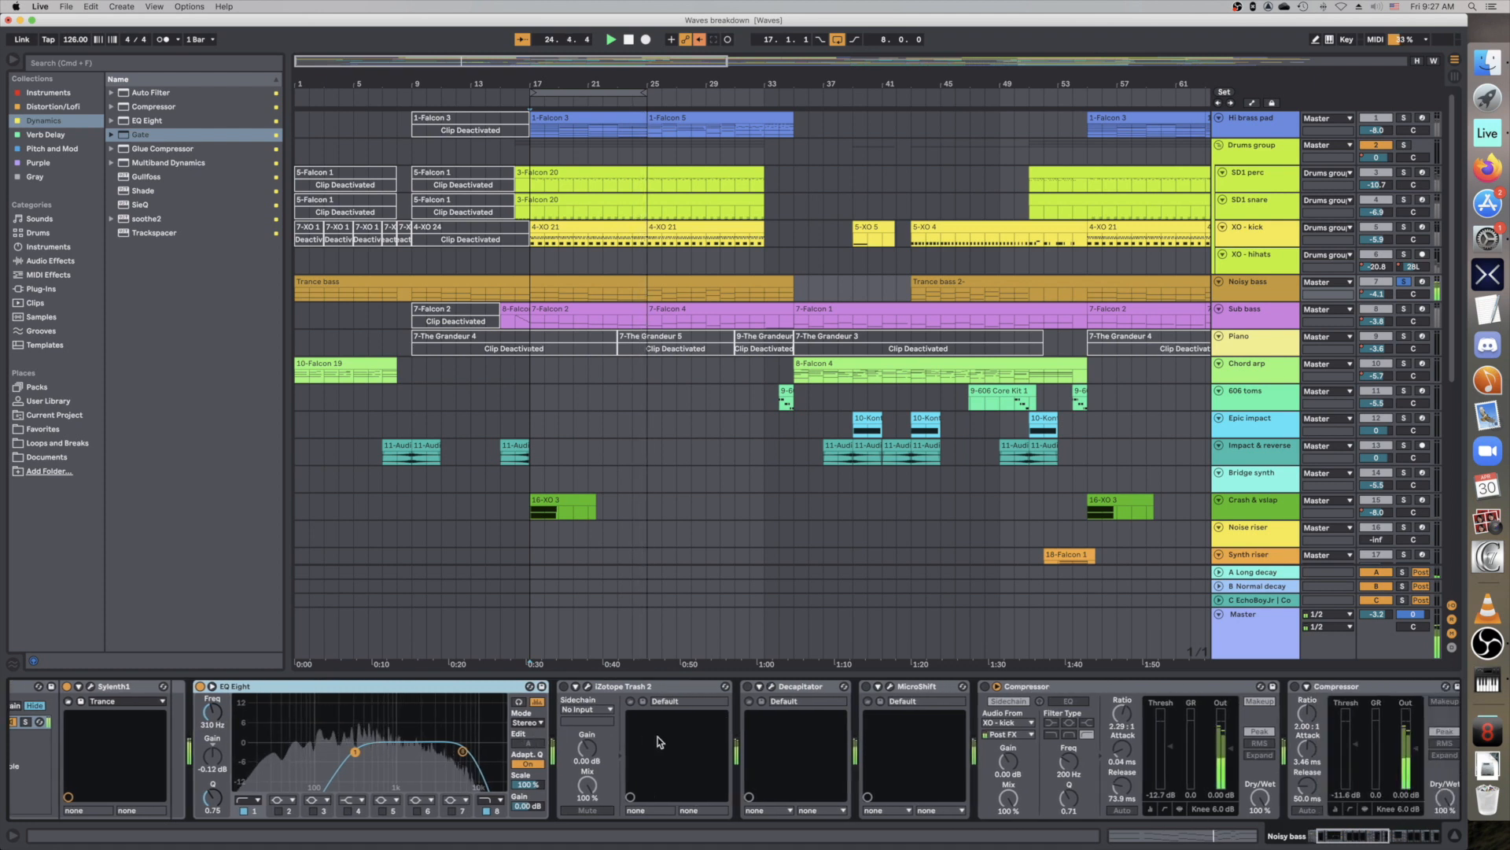
pyautogui.click(565, 688)
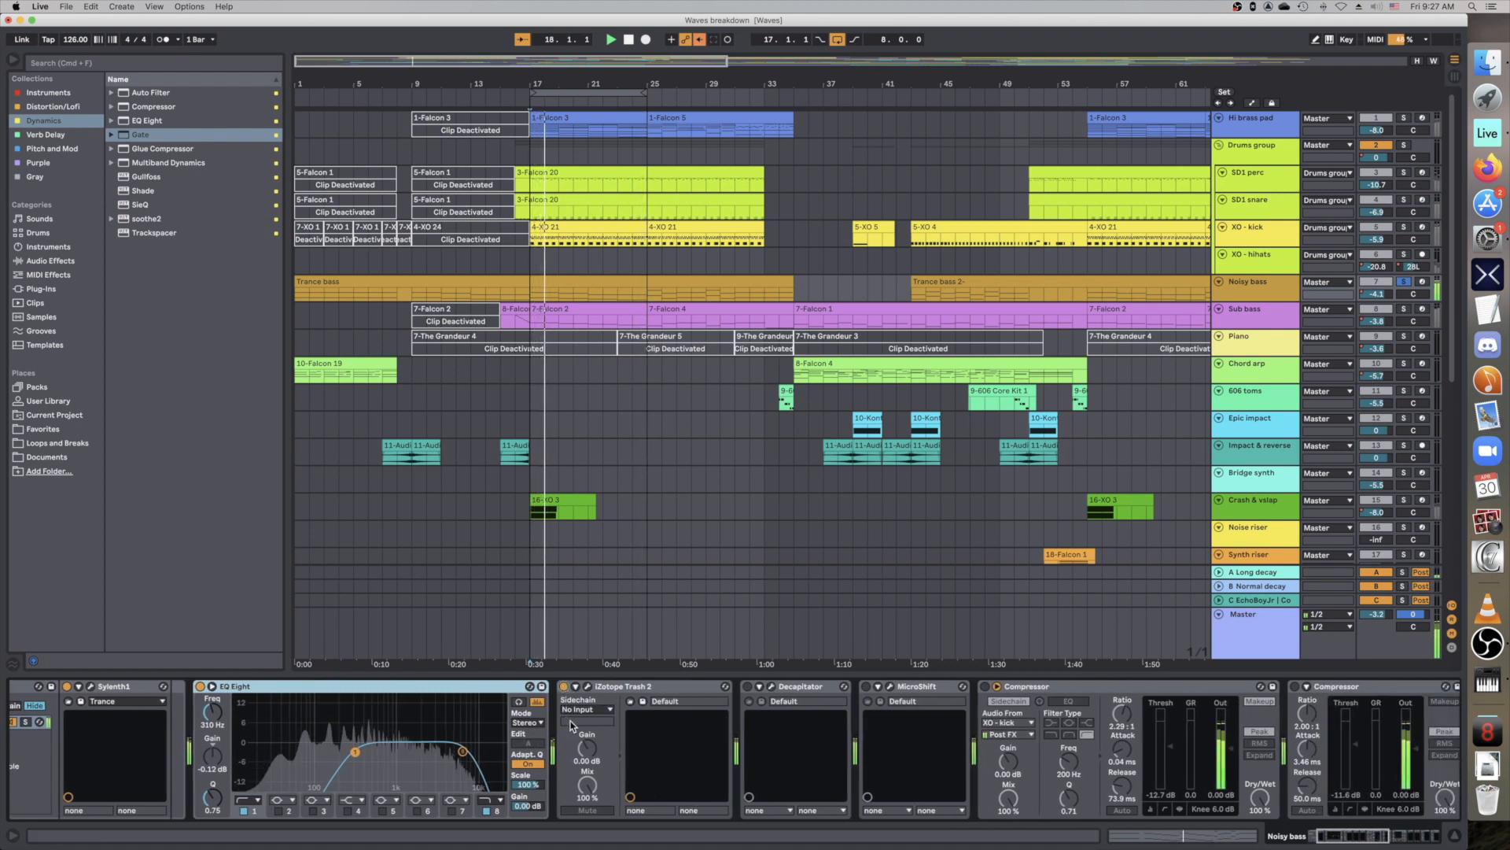
pyautogui.click(591, 724)
pyautogui.click(748, 687)
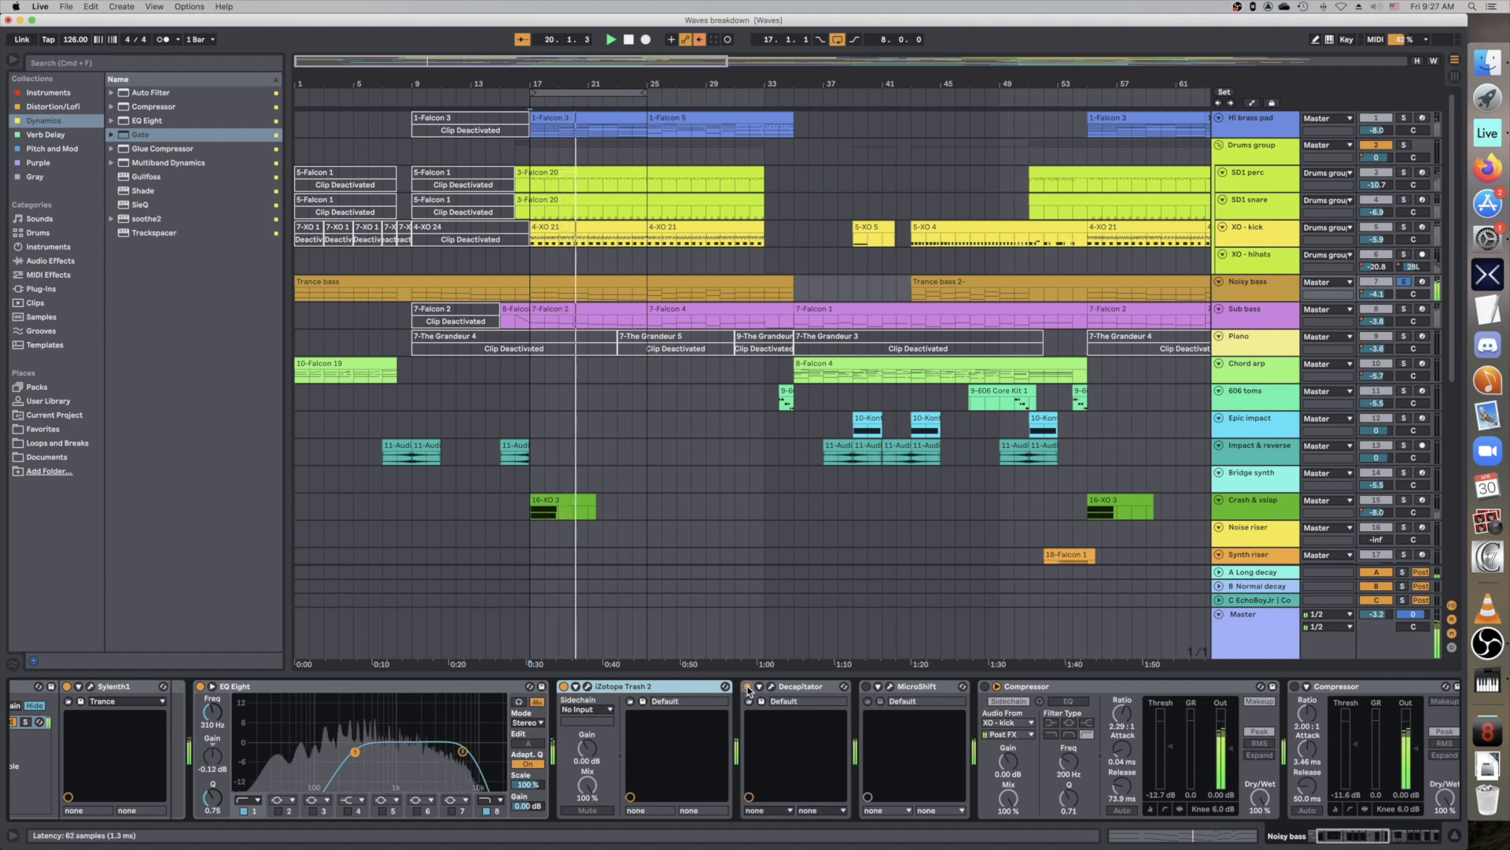
pyautogui.click(866, 687)
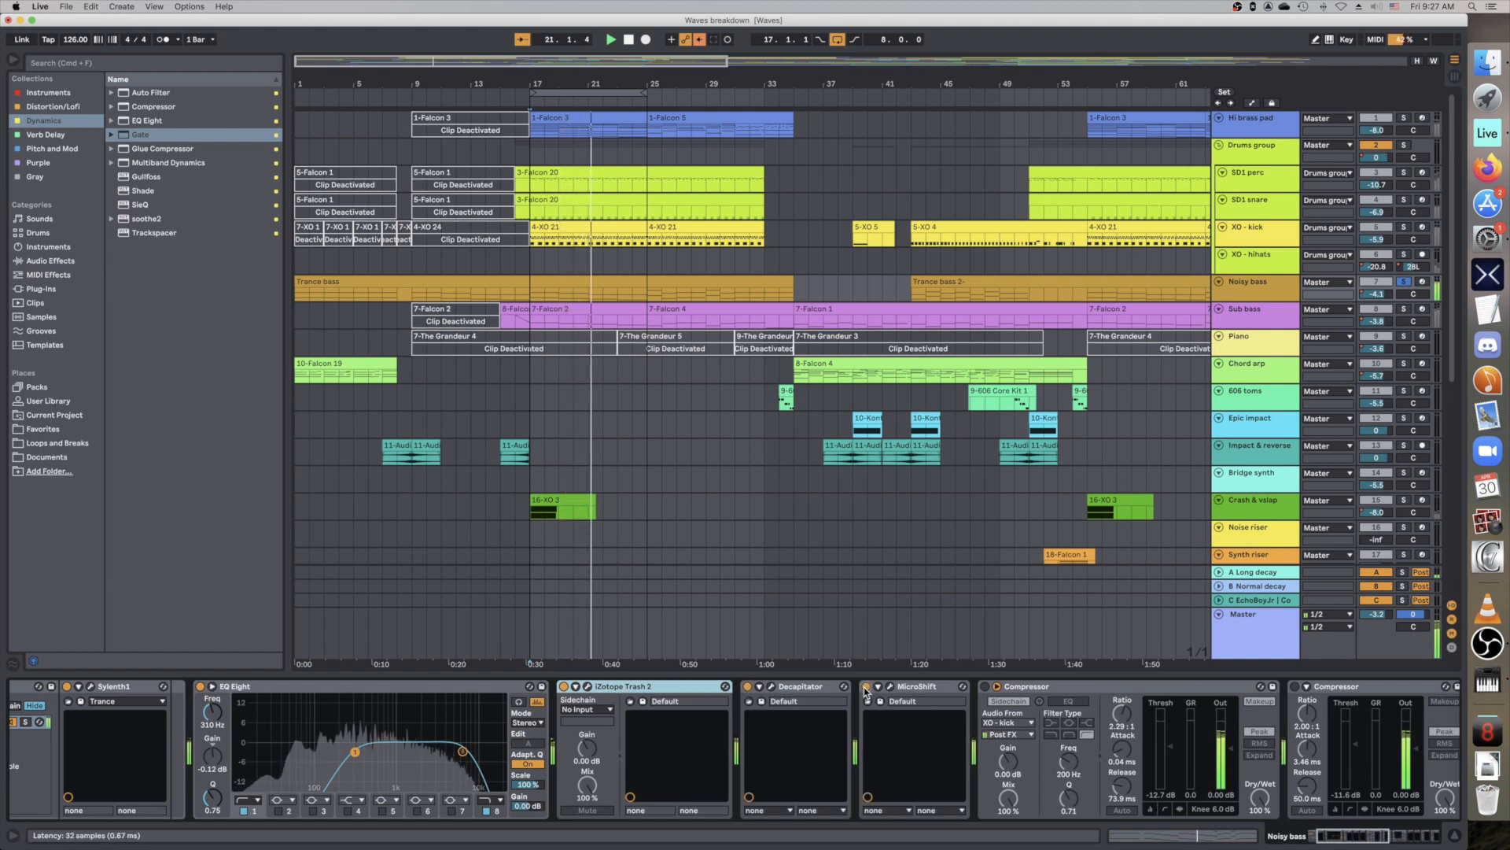
# Enable the kick-sidechained Compressor and the second Compressor on the Noisy bass during playback
pyautogui.hscroll(3, 840, 708)
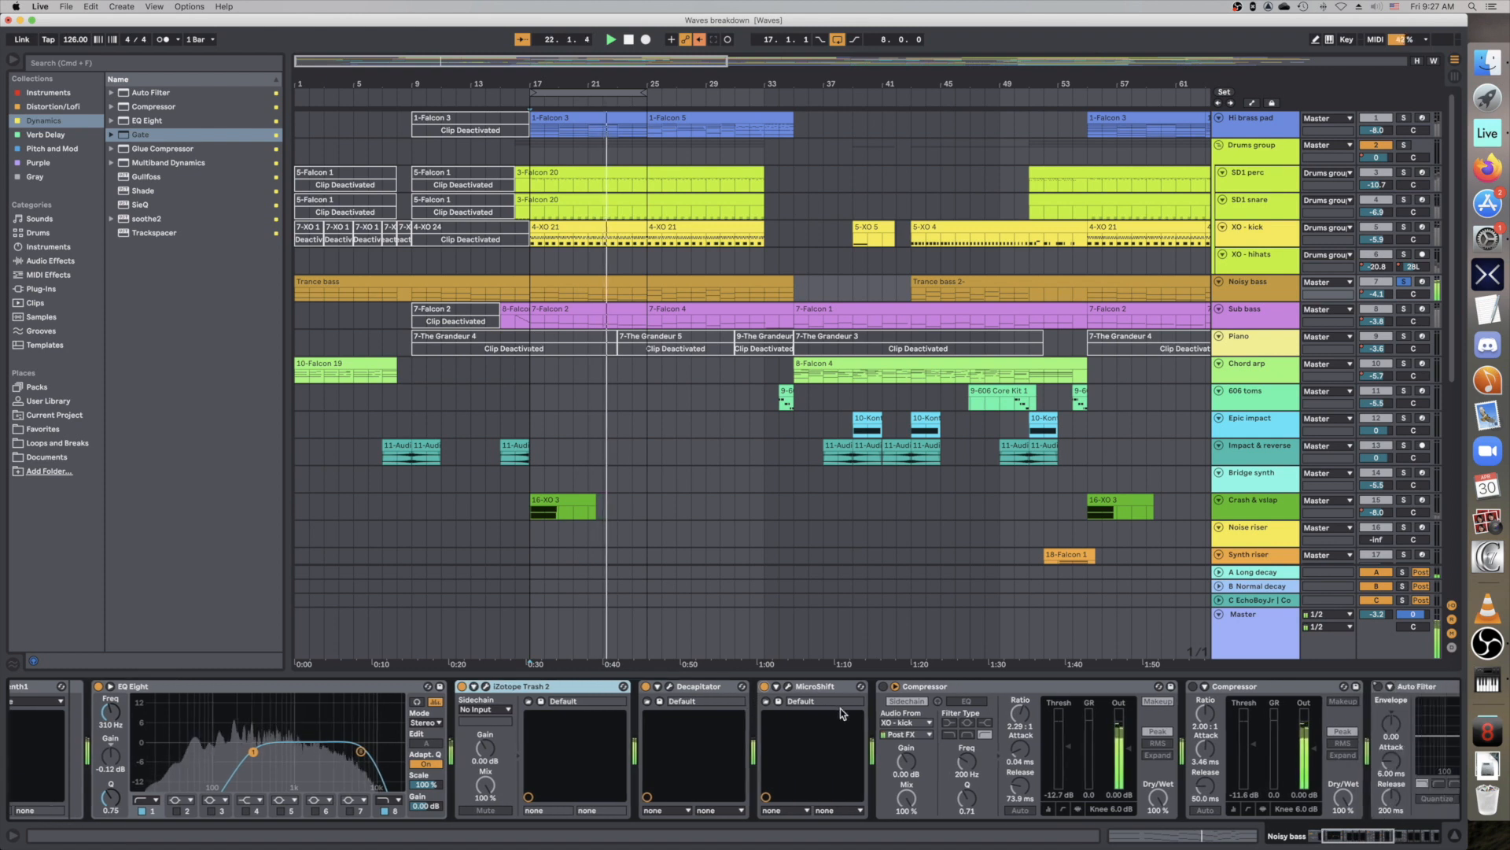
pyautogui.hscroll(3, 810, 716)
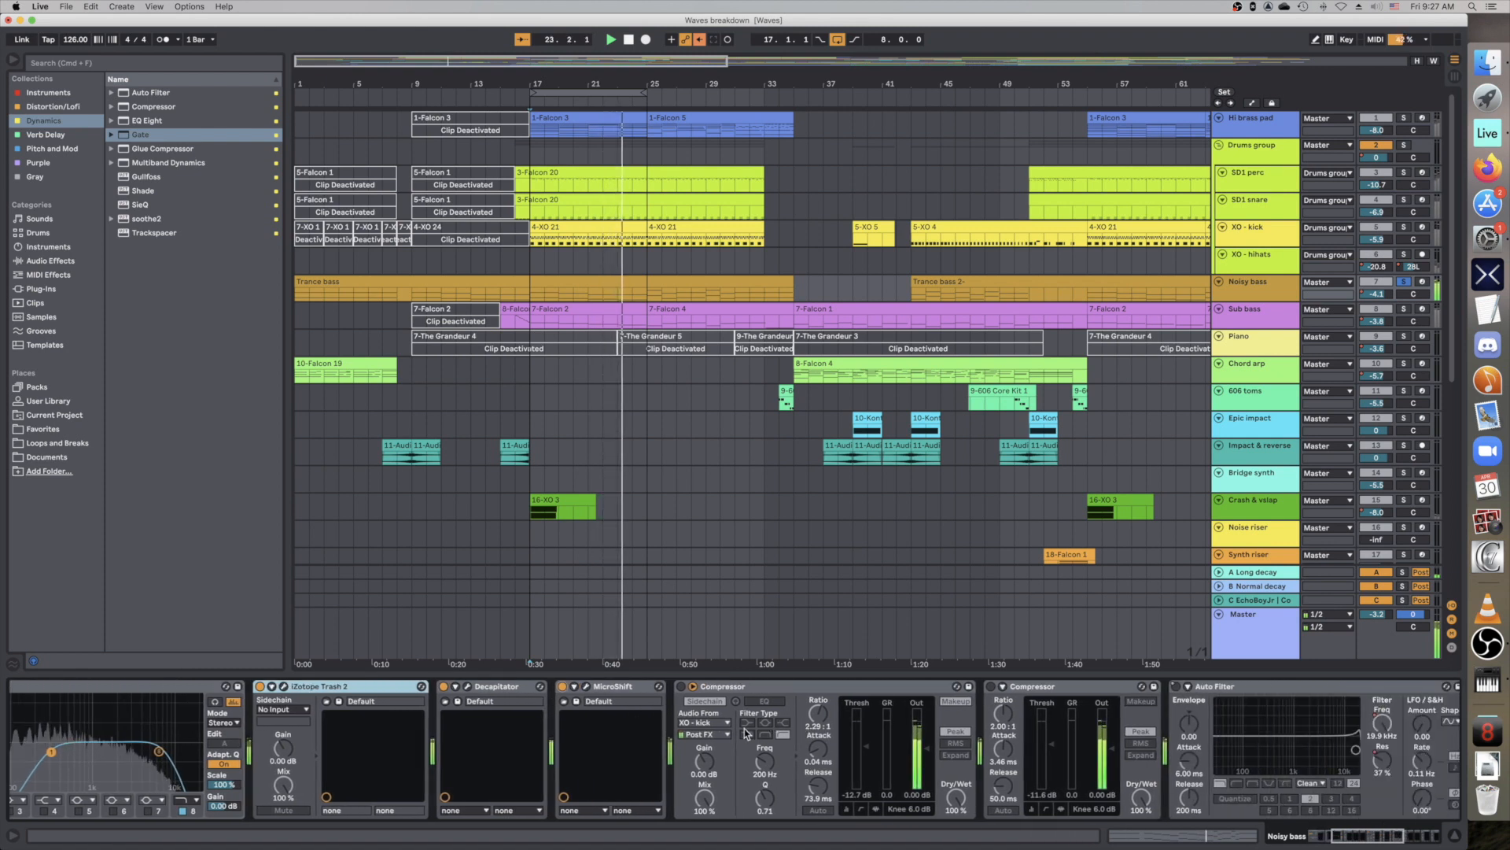
pyautogui.click(682, 688)
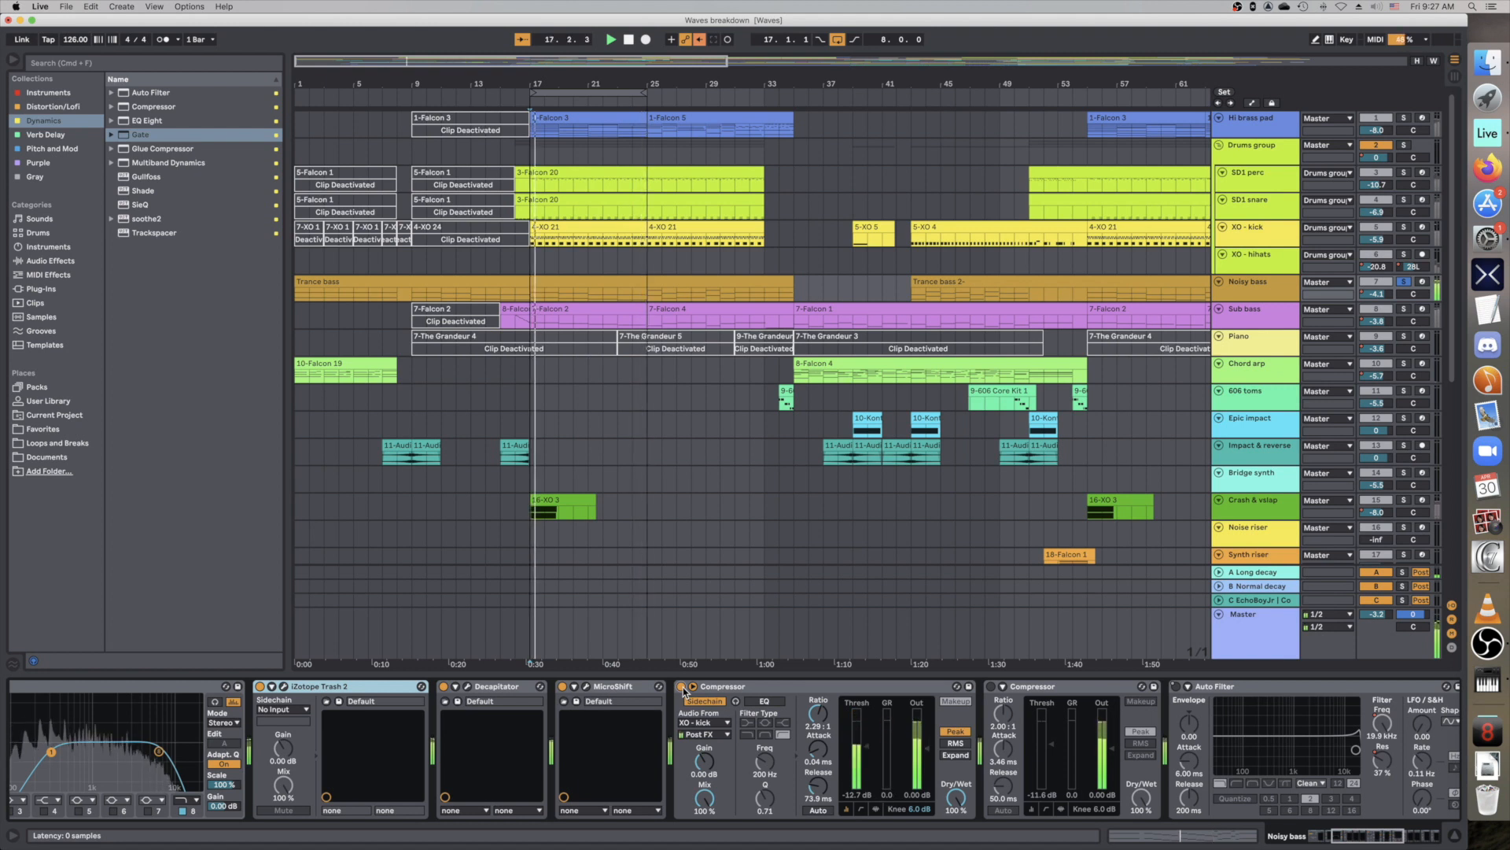
pyautogui.click(991, 687)
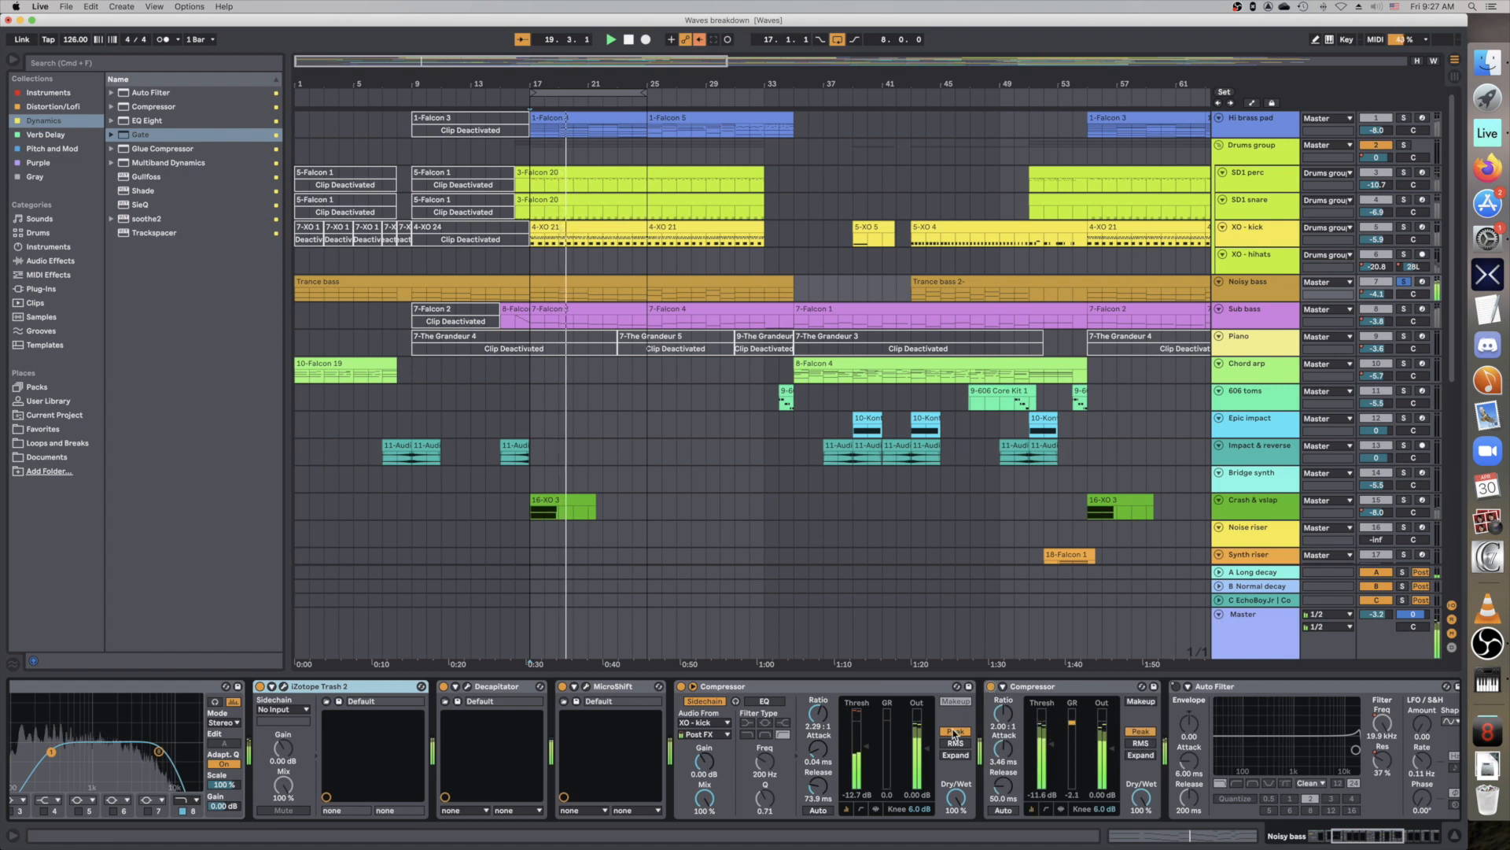
# Select the Noisy bass's Auto Filter and enable the Raum and Valhalla devices that follow it in the chain
pyautogui.hscroll(5, 883, 699)
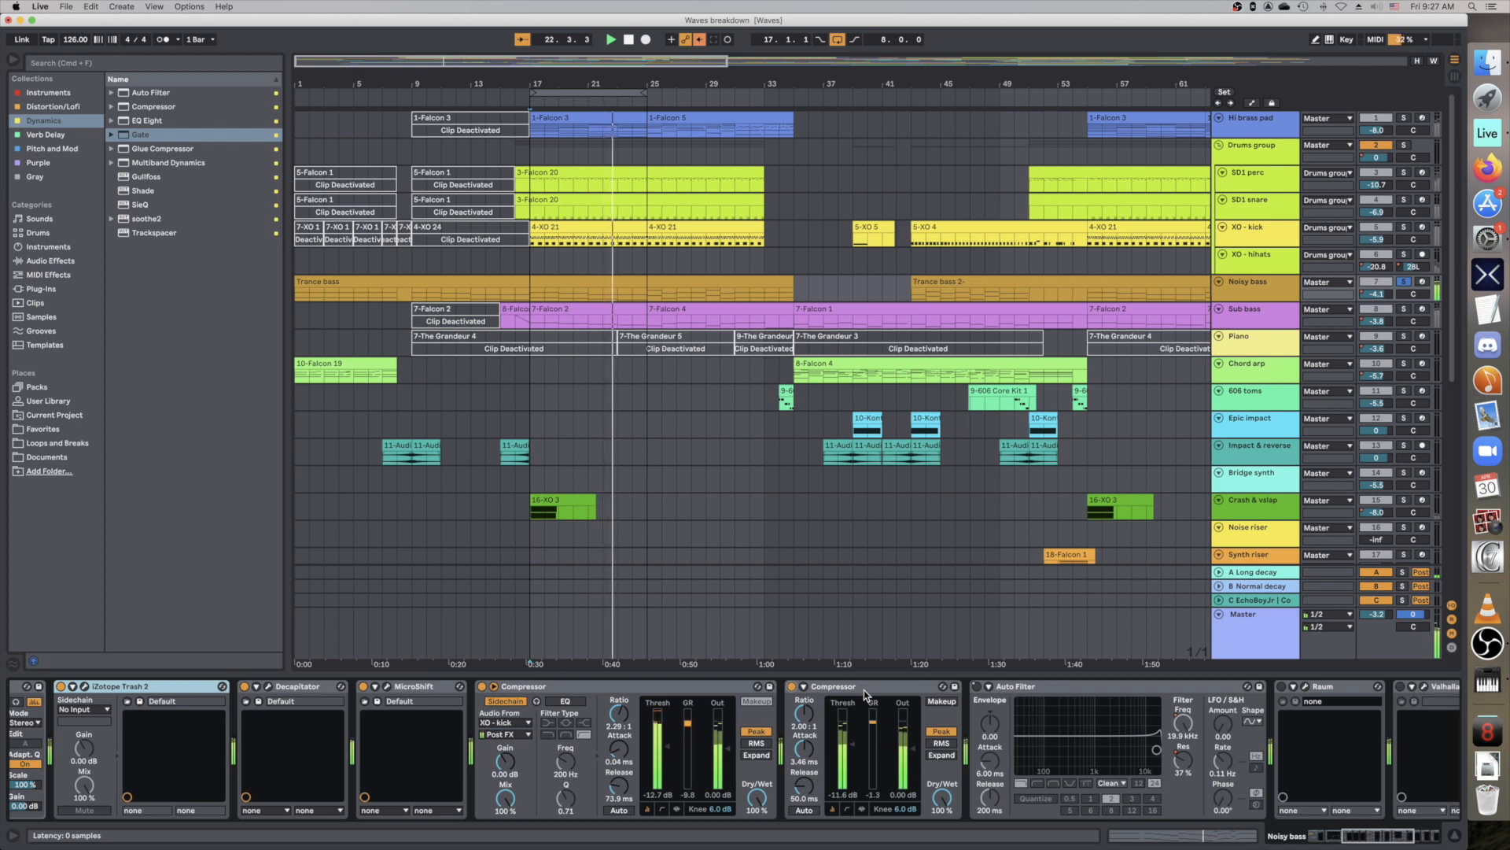
pyautogui.hscroll(3, 863, 691)
pyautogui.click(889, 695)
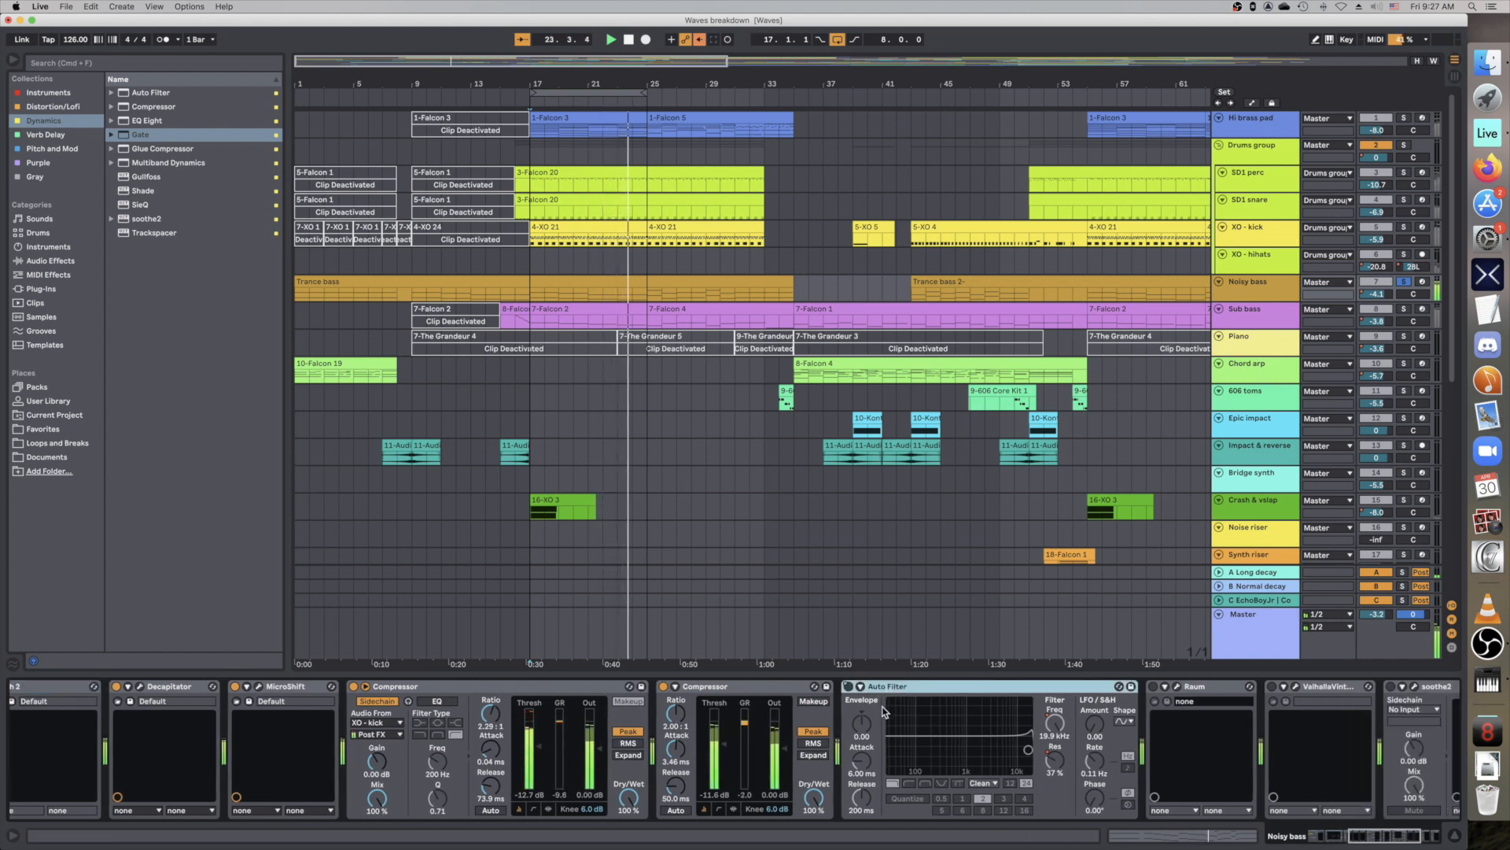
pyautogui.hscroll(2, 881, 709)
pyautogui.hscroll(5, 871, 717)
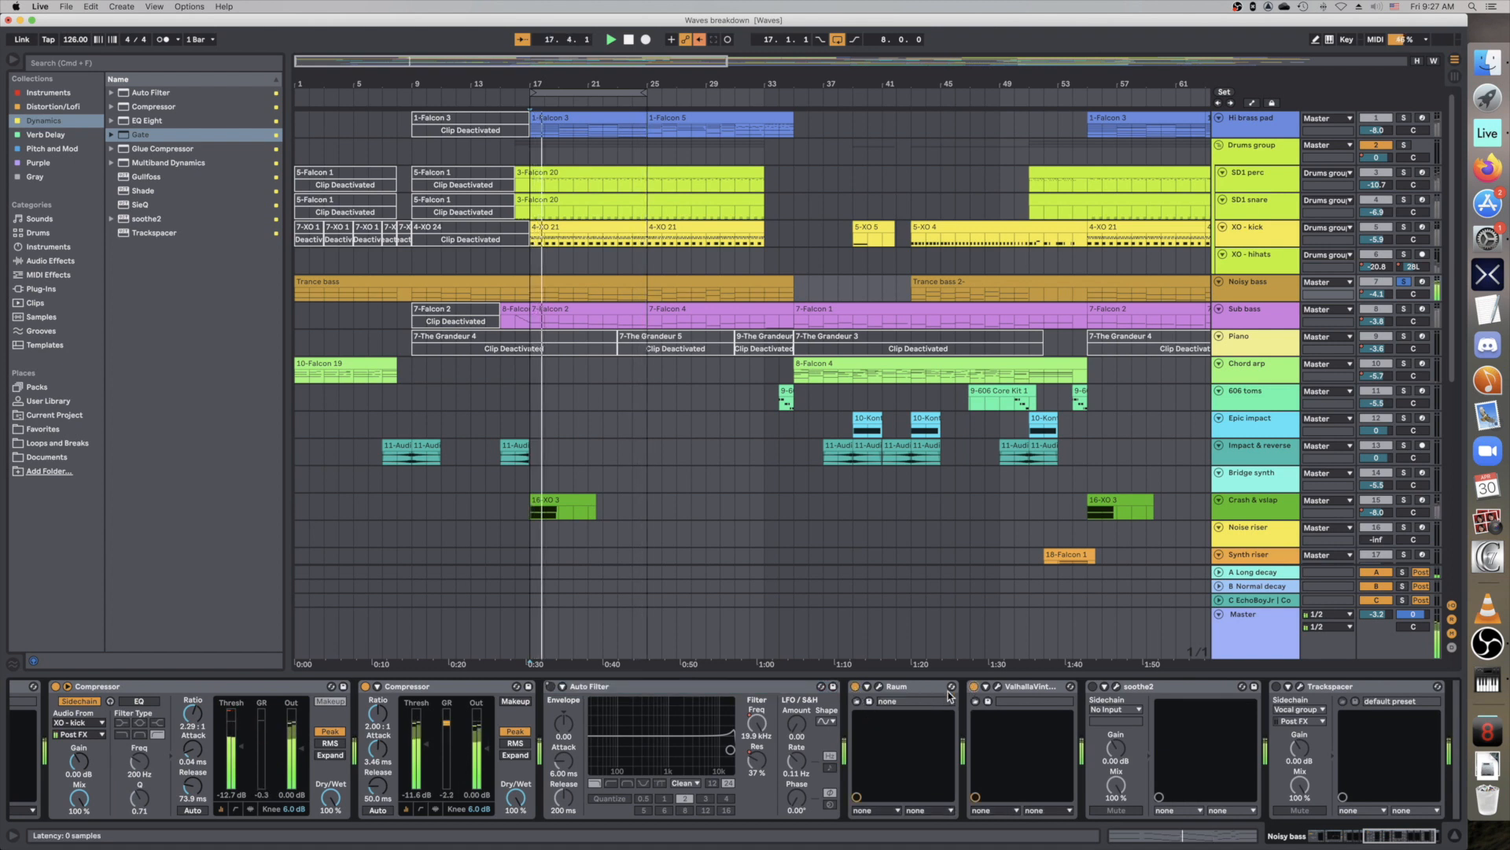
pyautogui.hscroll(2, 920, 703)
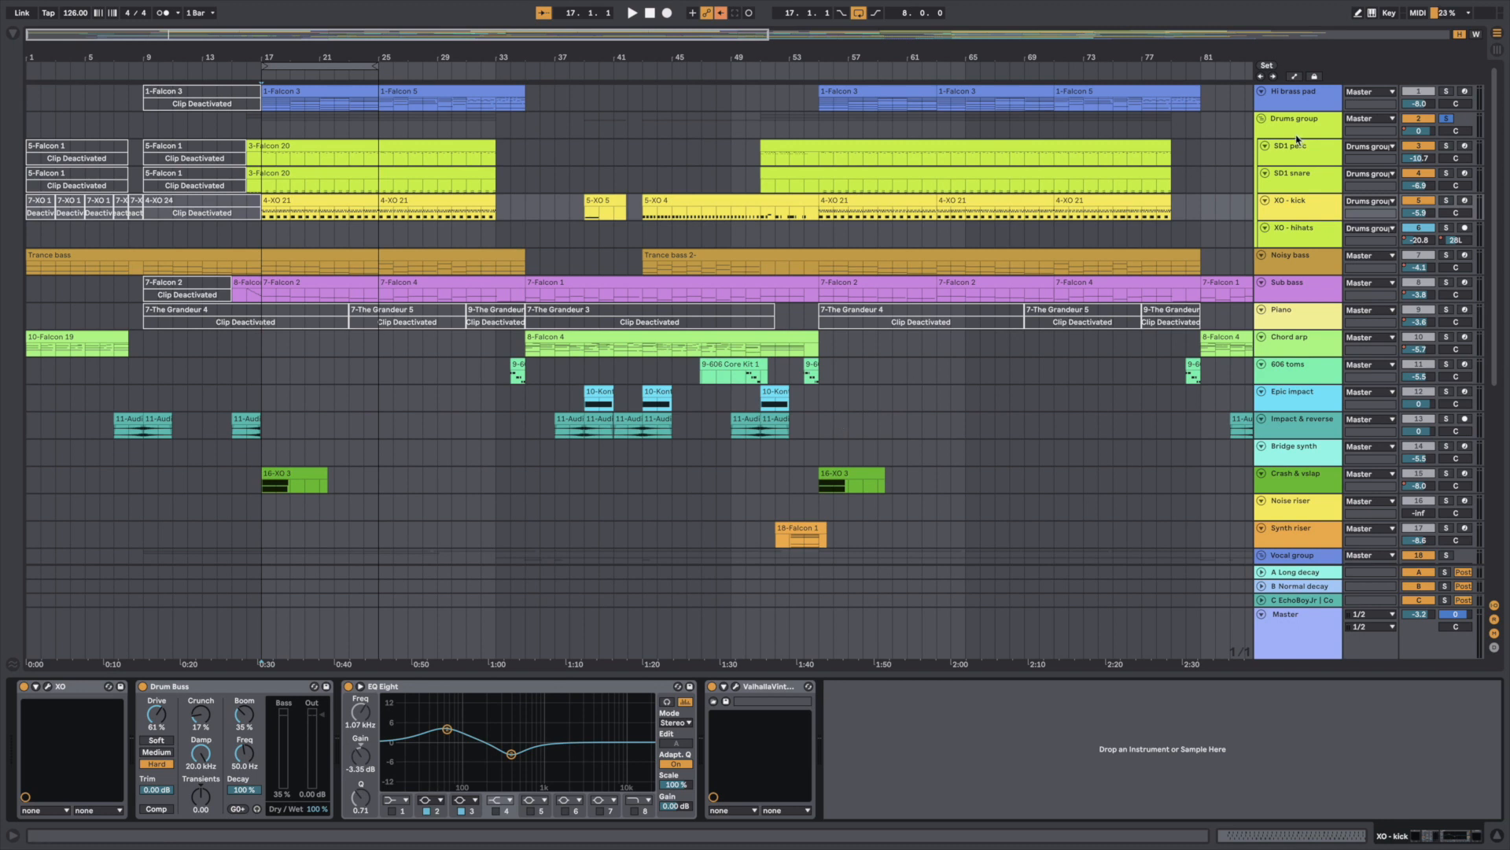
# Play the soloed Drums group and the soloed Hi brass pad
pyautogui.press('space')
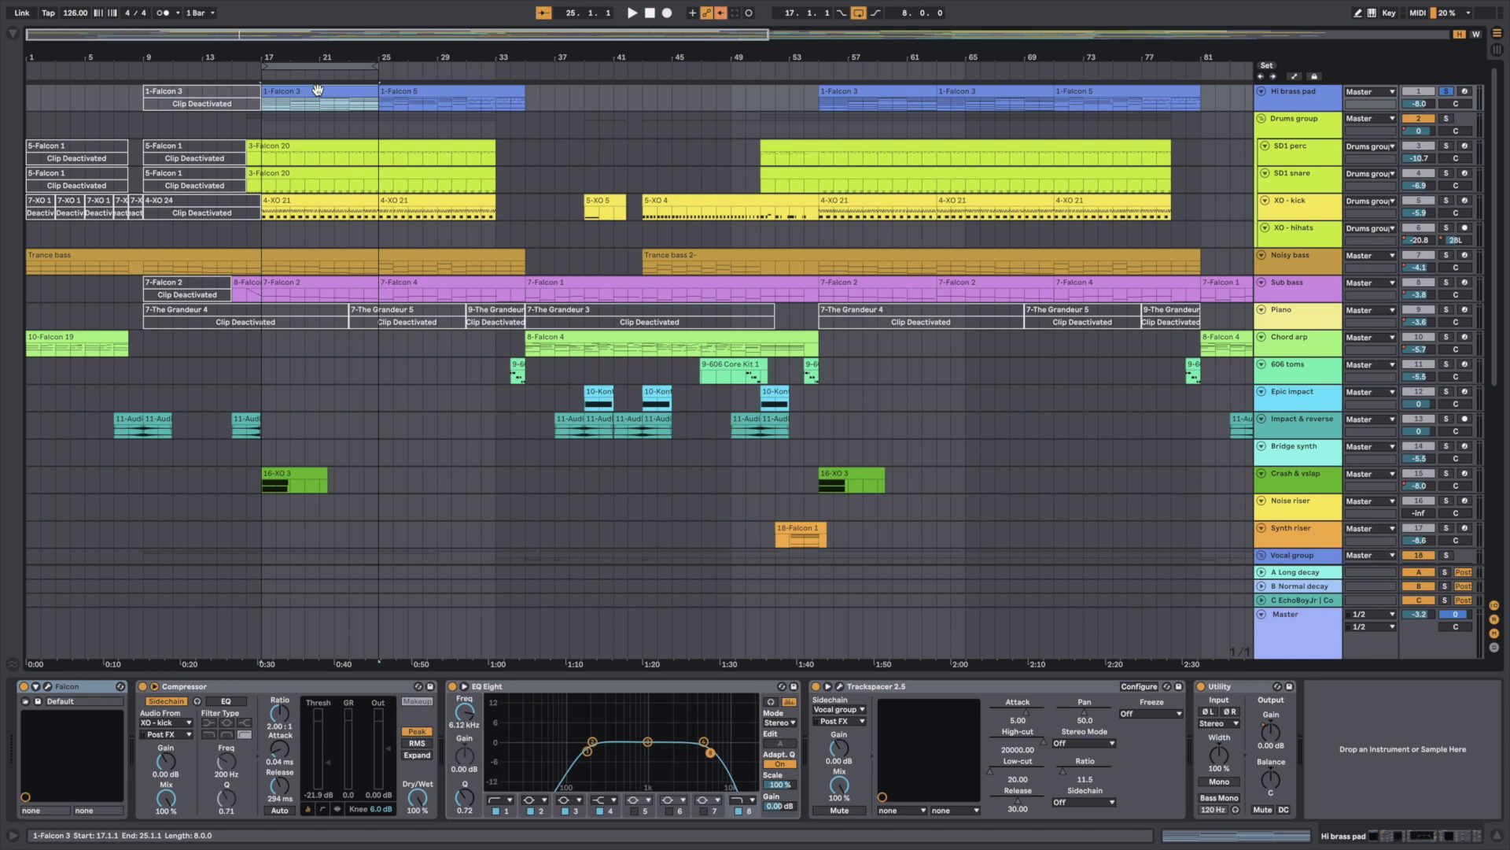
pyautogui.press('space')
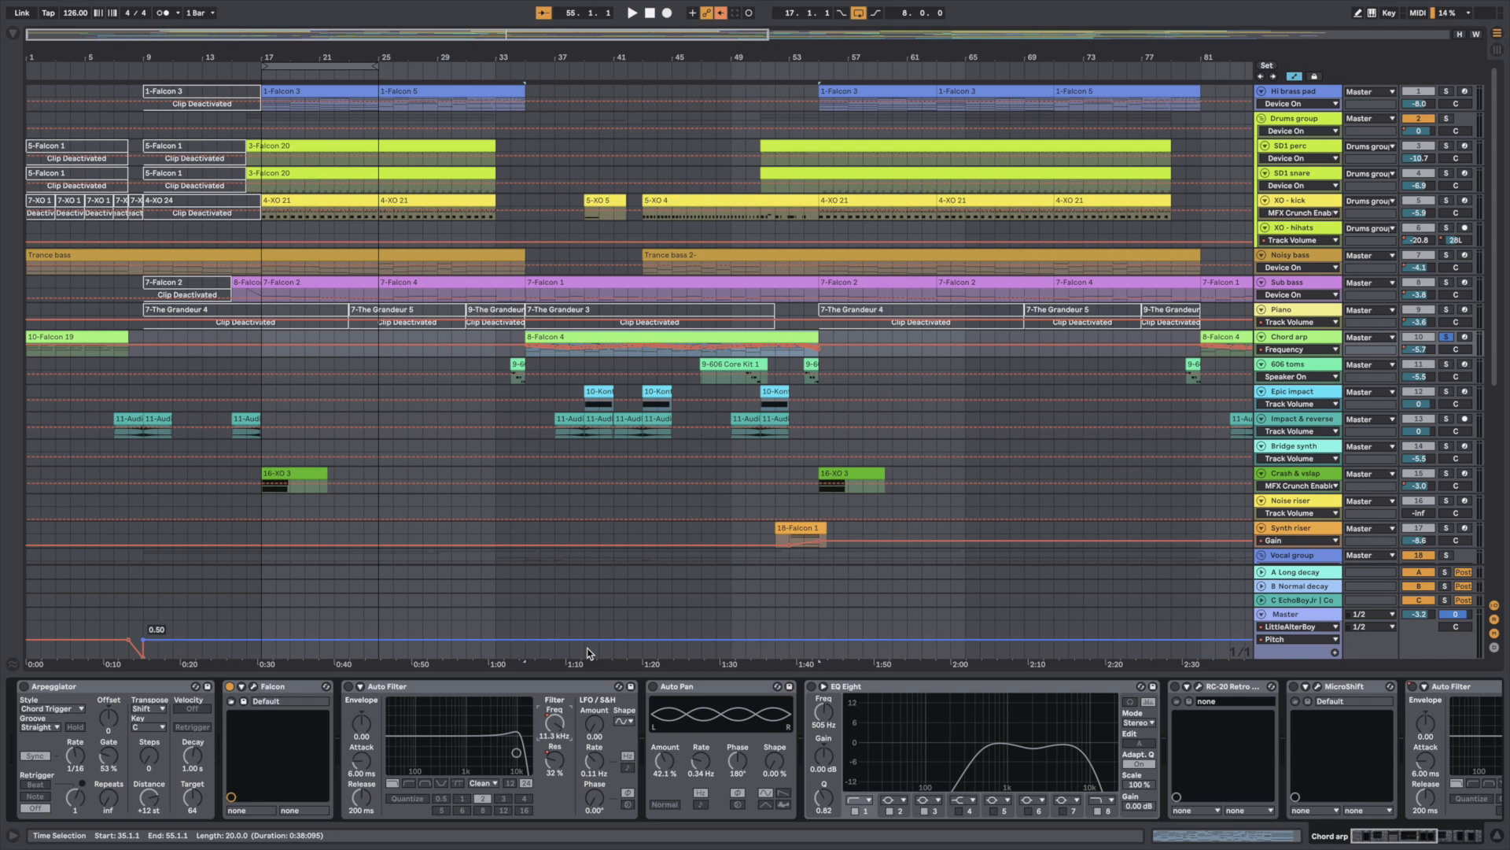
# Play the soloed Chord arp from bar 35 and enable its Arpeggiator, first Auto Filter and Auto Pan
pyautogui.press('space')
pyautogui.click(25, 687)
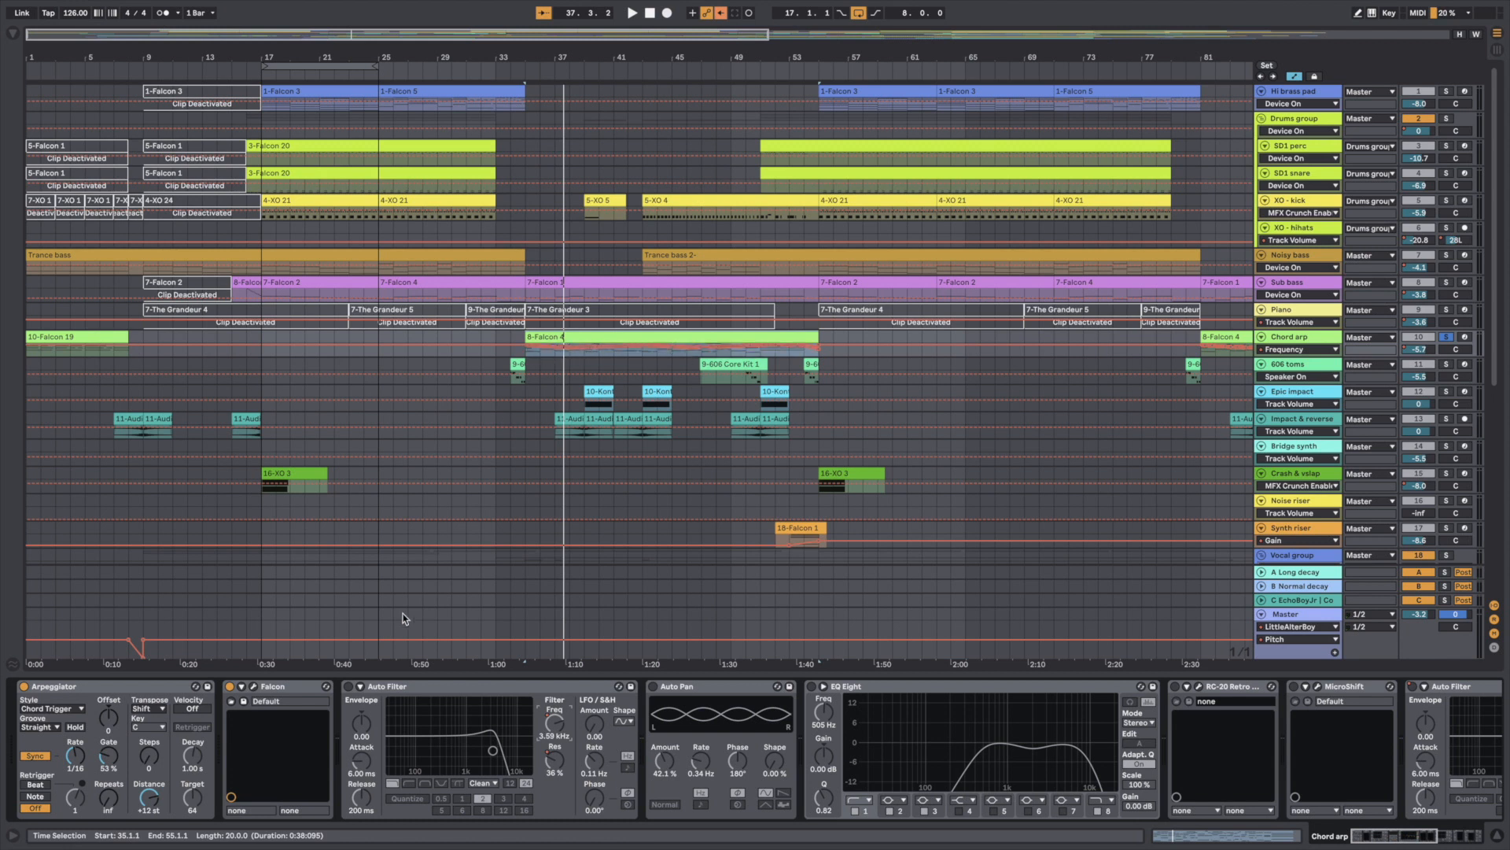
pyautogui.click(349, 688)
pyautogui.press('space')
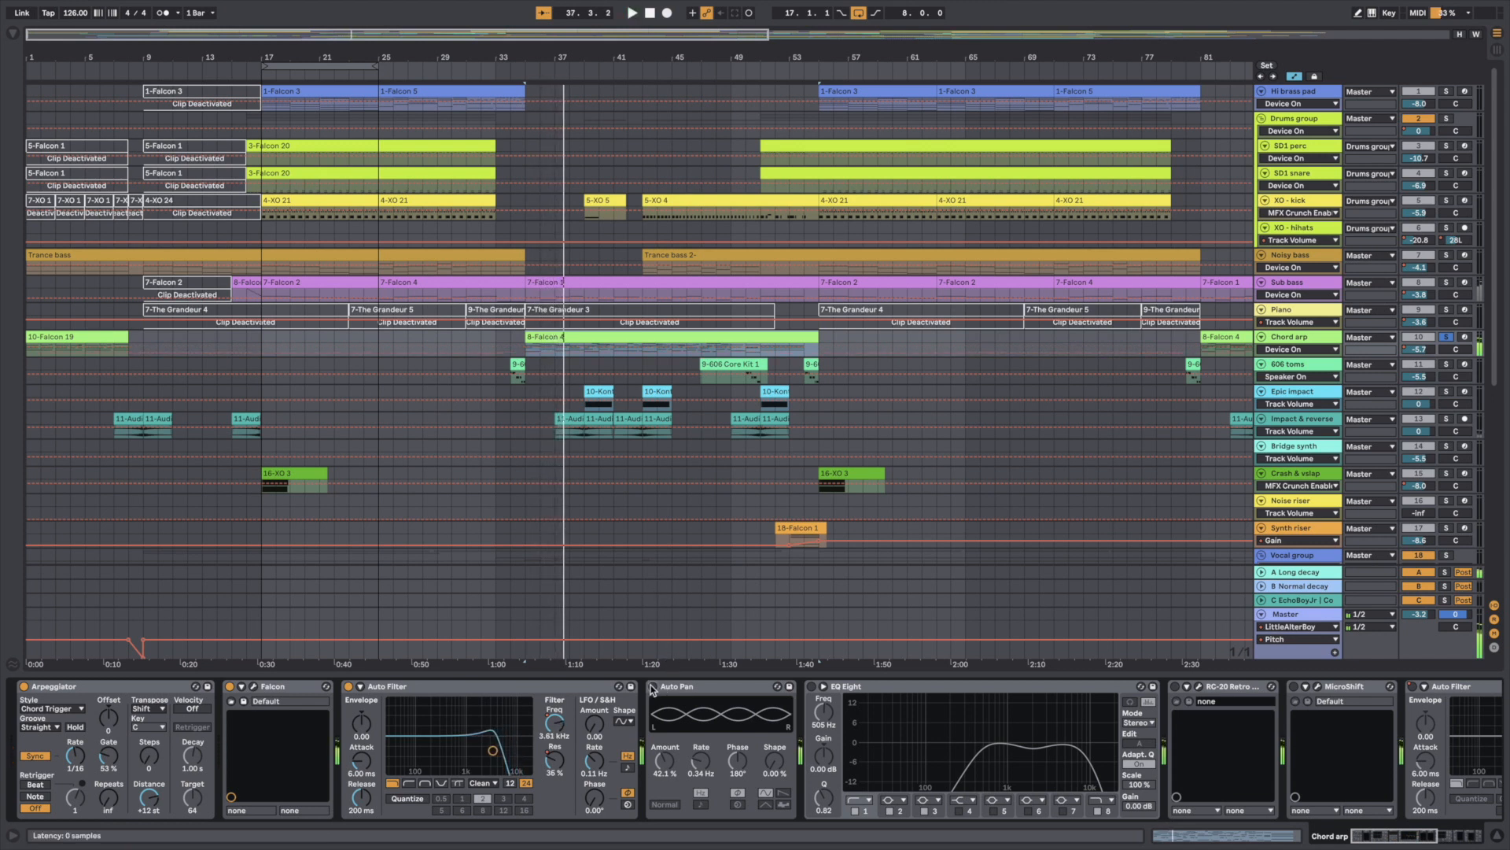
pyautogui.press('space')
pyautogui.press('space')
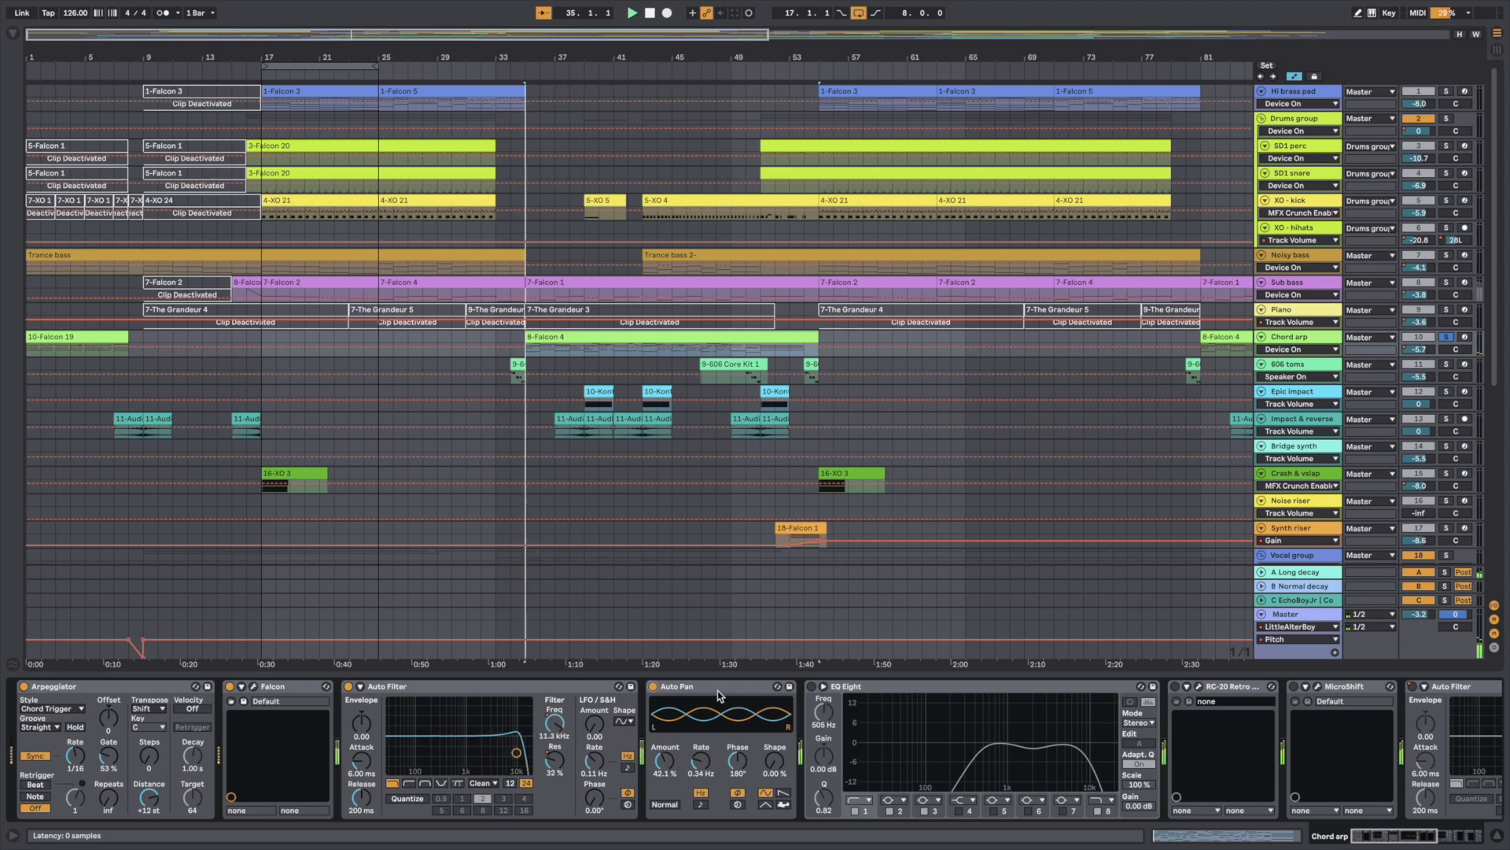
# Enable the Chord arp's EQ Eight, RC-20 Retro, MicroShift and soothe2, and select its second Auto Filter
pyautogui.click(812, 687)
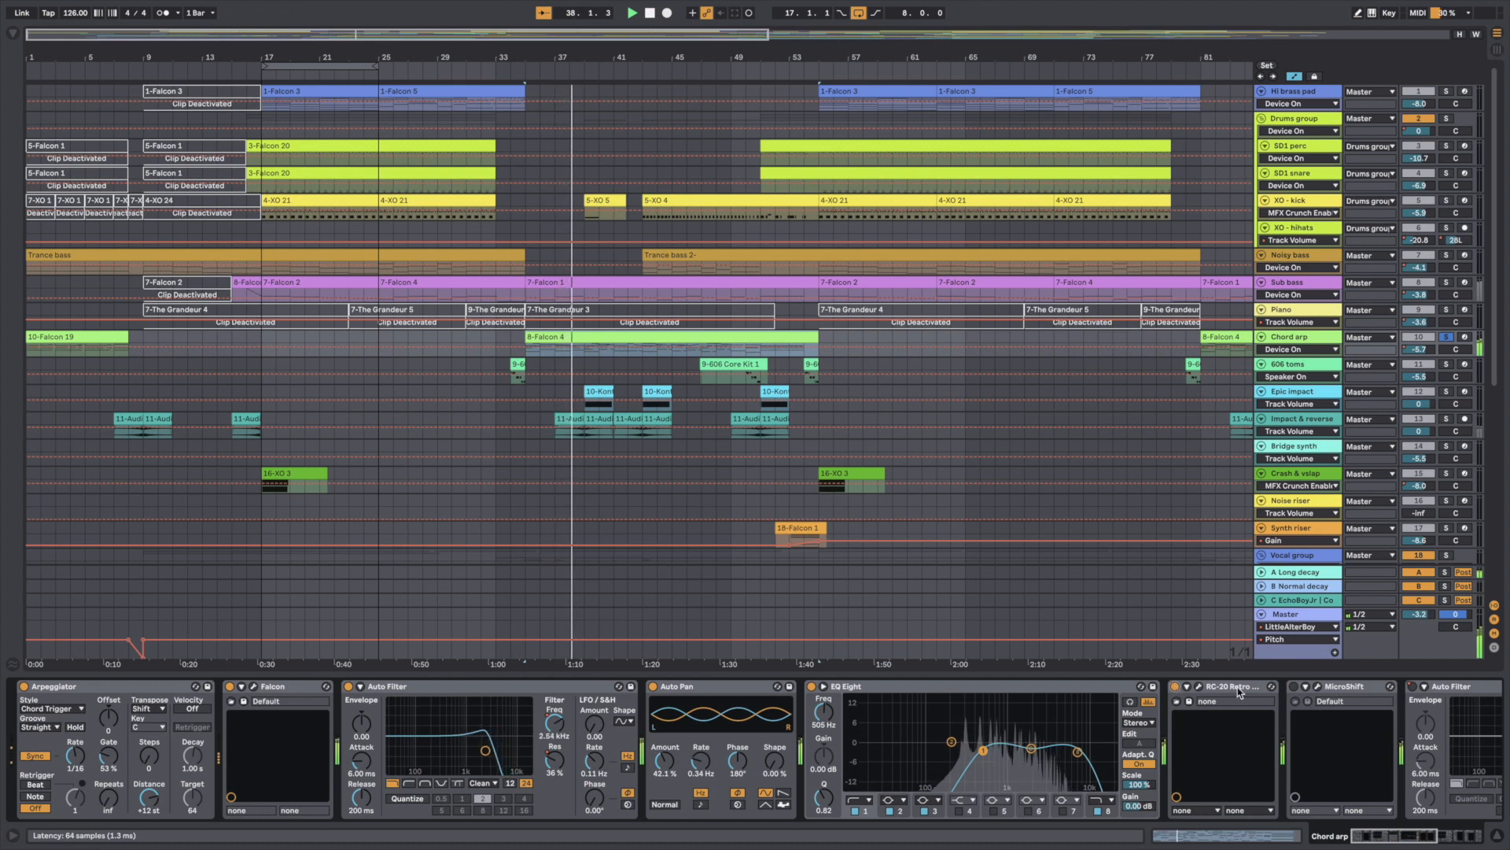
pyautogui.hscroll(10, 1252, 696)
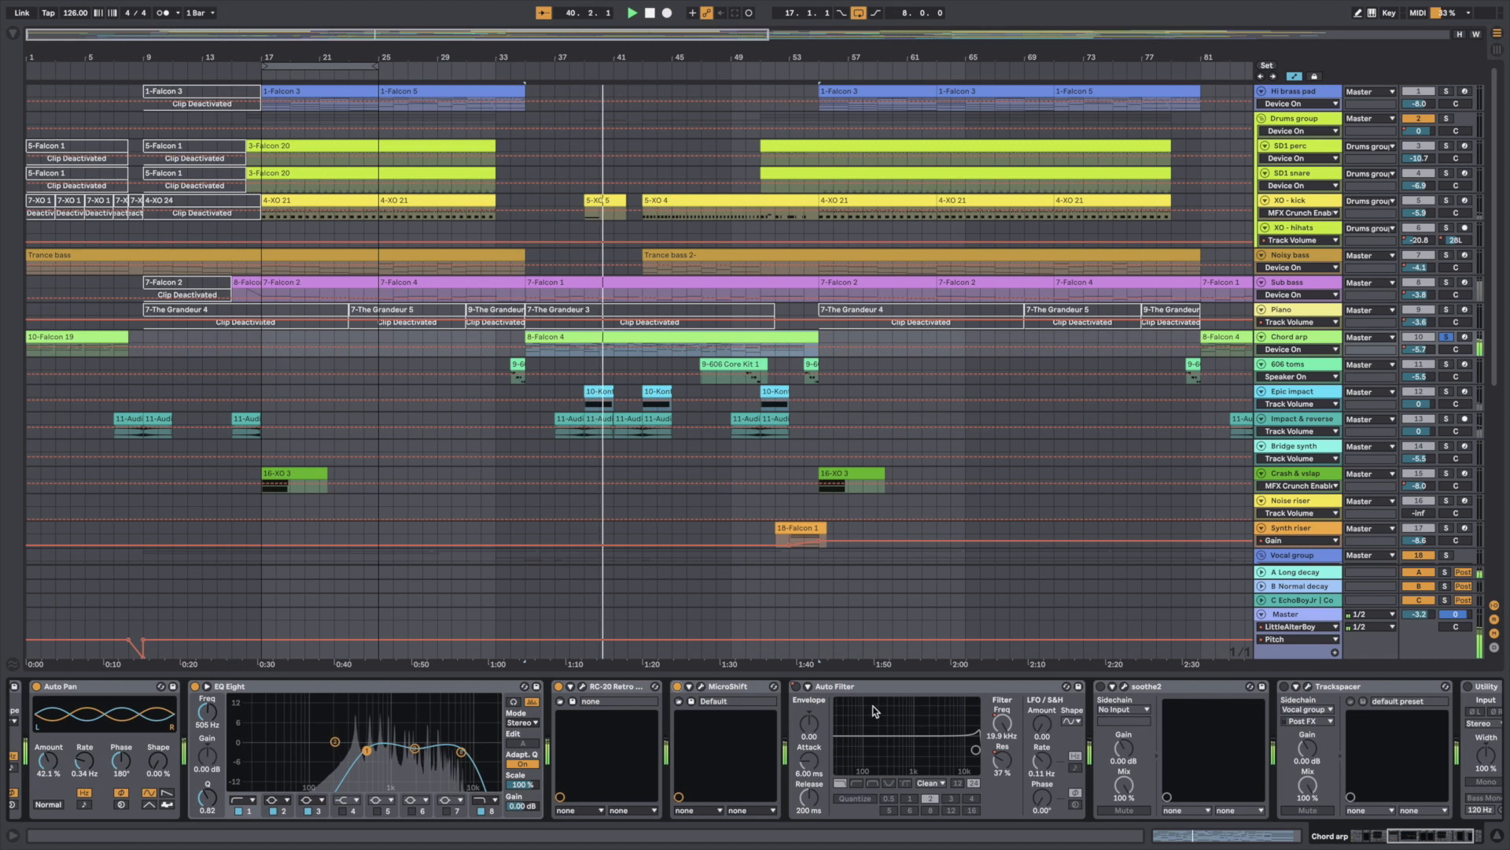
pyautogui.click(832, 686)
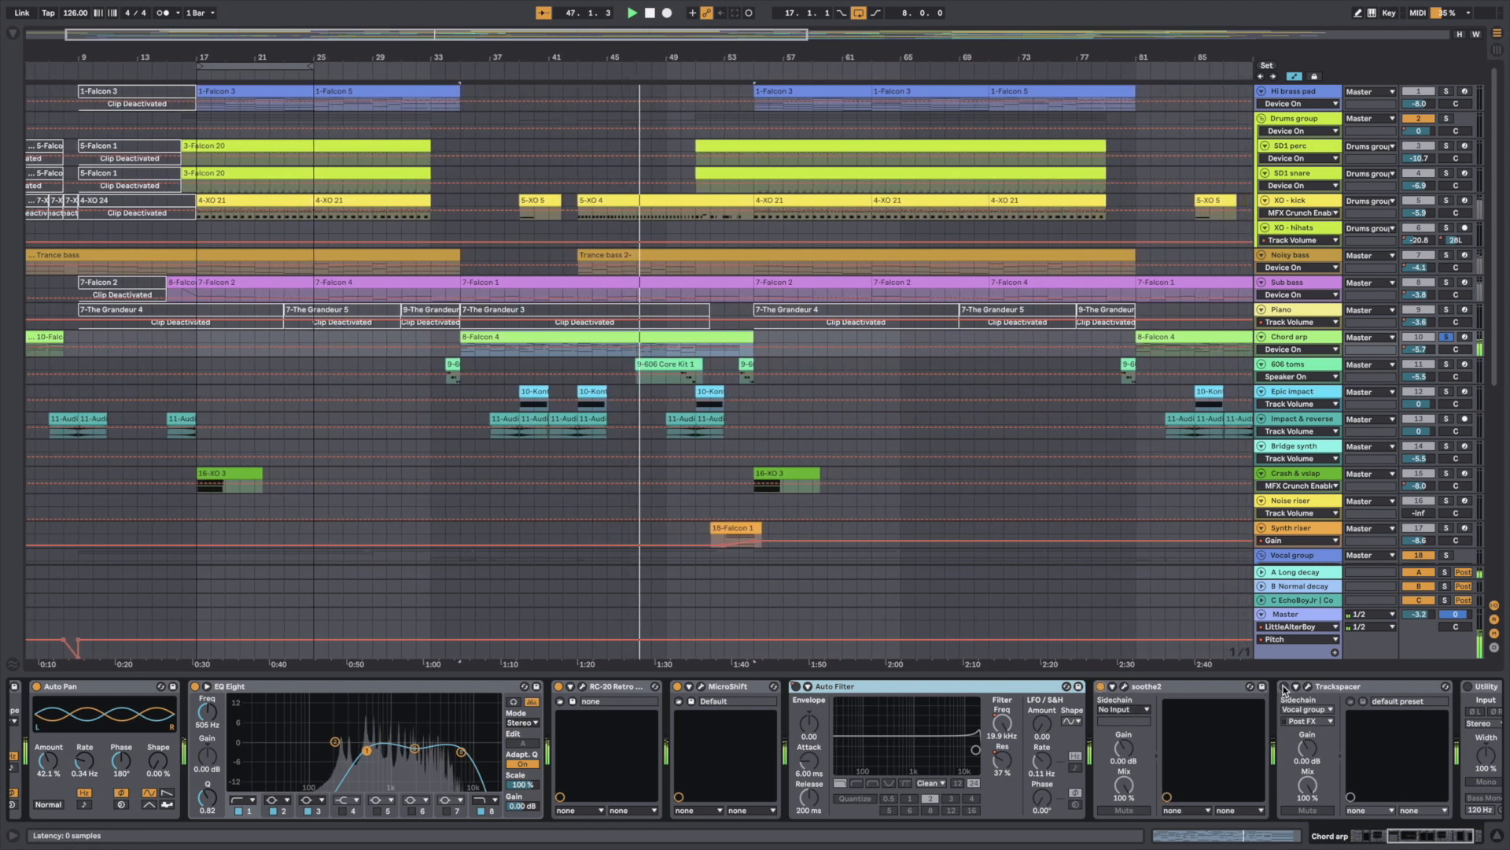
pyautogui.hscroll(3, 1234, 705)
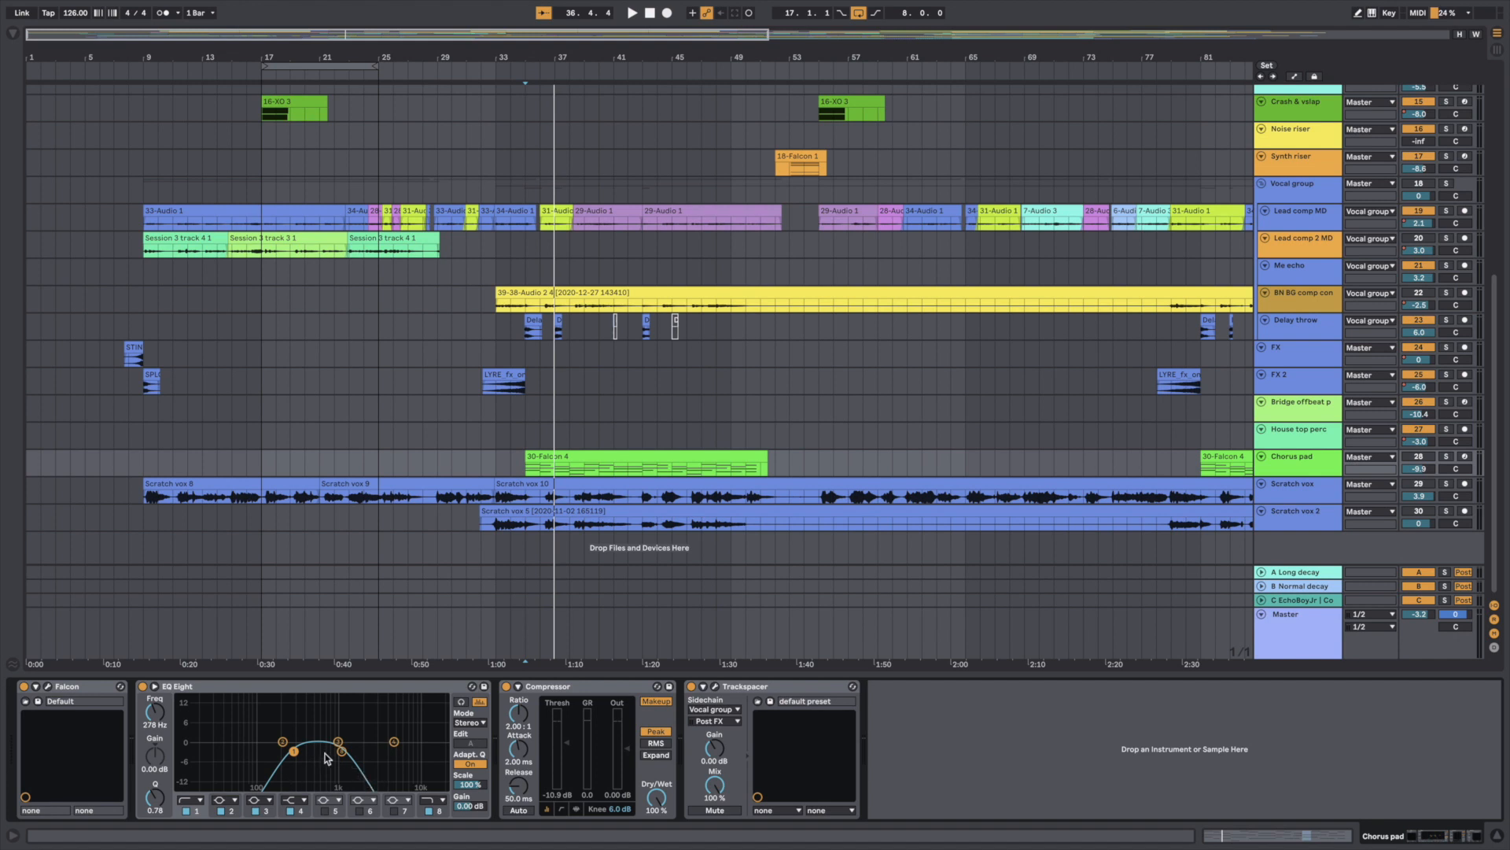
# Play the Chorus pad section from bar 35, and the soloed Epic impact and Impact & reverse tracks from bar 37
pyautogui.press('space')
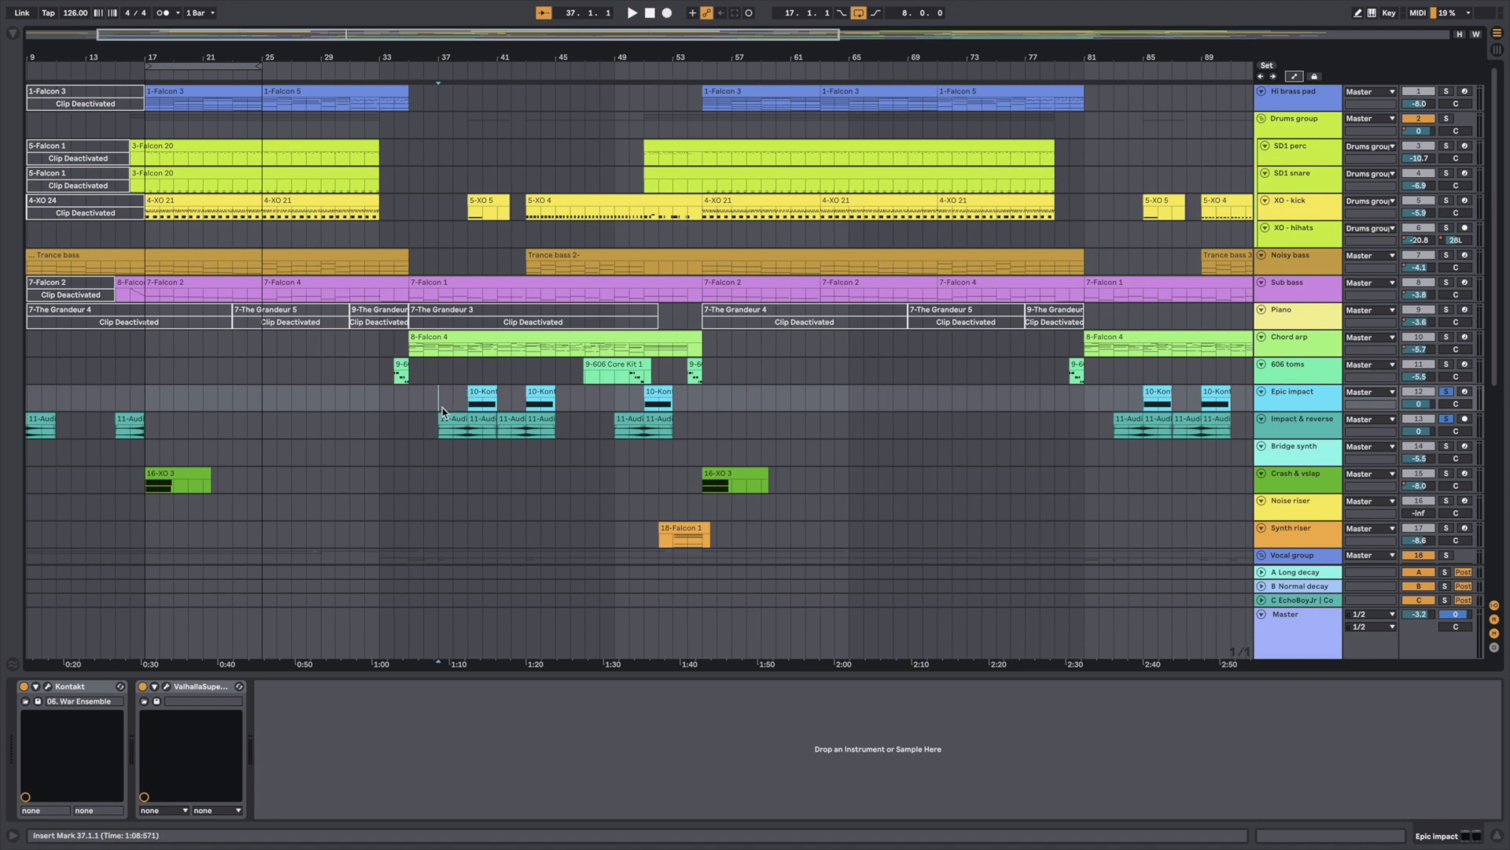
pyautogui.click(440, 408)
pyautogui.press('space')
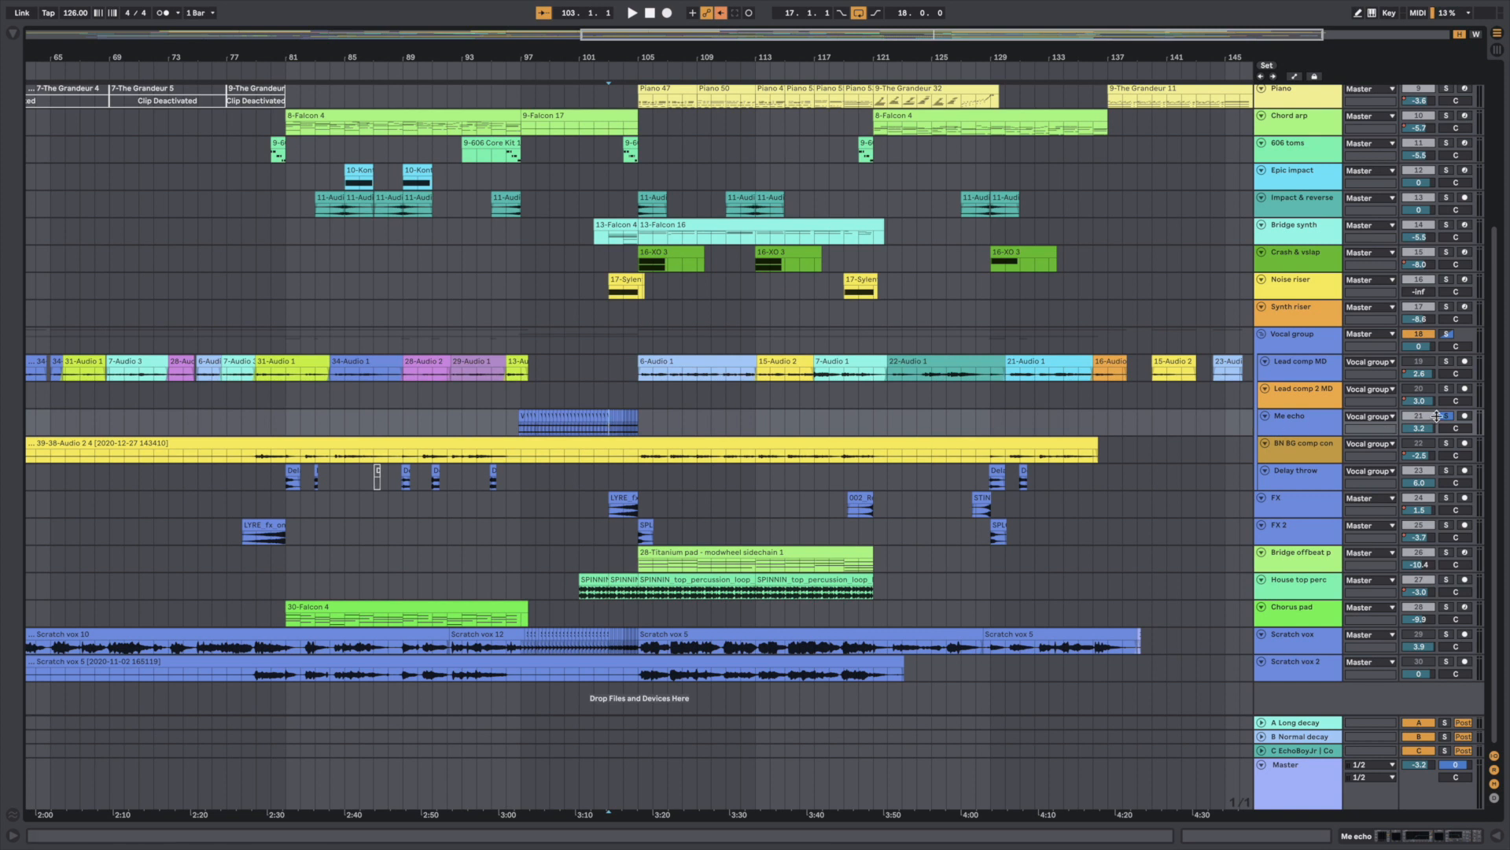
# Play the soloed Me echo vocal track from bar 103 and stop playback
pyautogui.press('space')
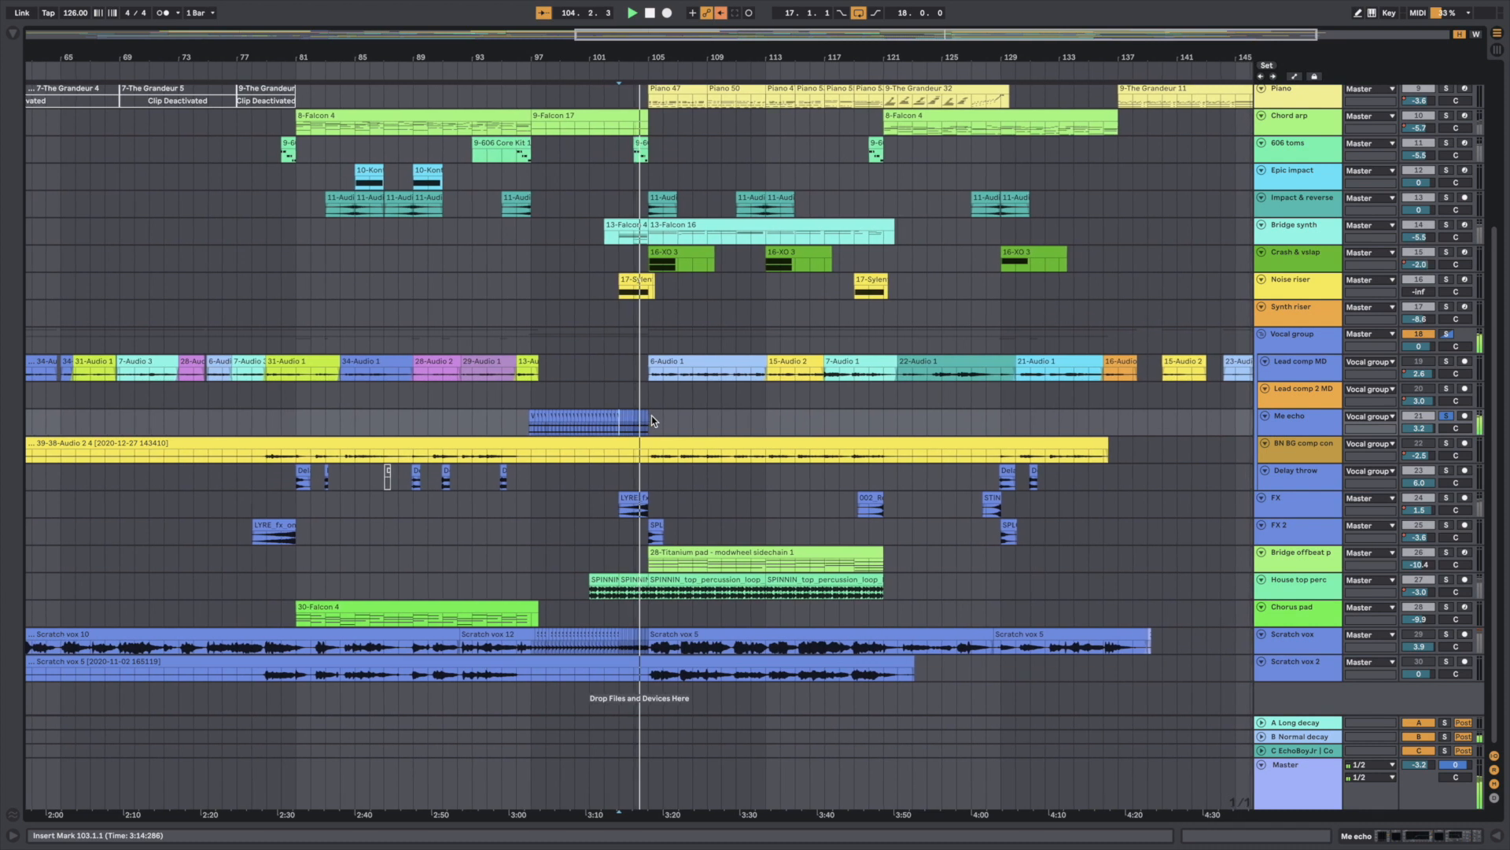
pyautogui.press('space')
# Add the FX and Noise riser tracks to the solo and play them with Me echo from bar 103
pyautogui.keyDown('super'); pyautogui.click(1445, 498); pyautogui.keyUp('super')
pyautogui.keyDown('super'); pyautogui.click(1446, 280); pyautogui.keyUp('super')
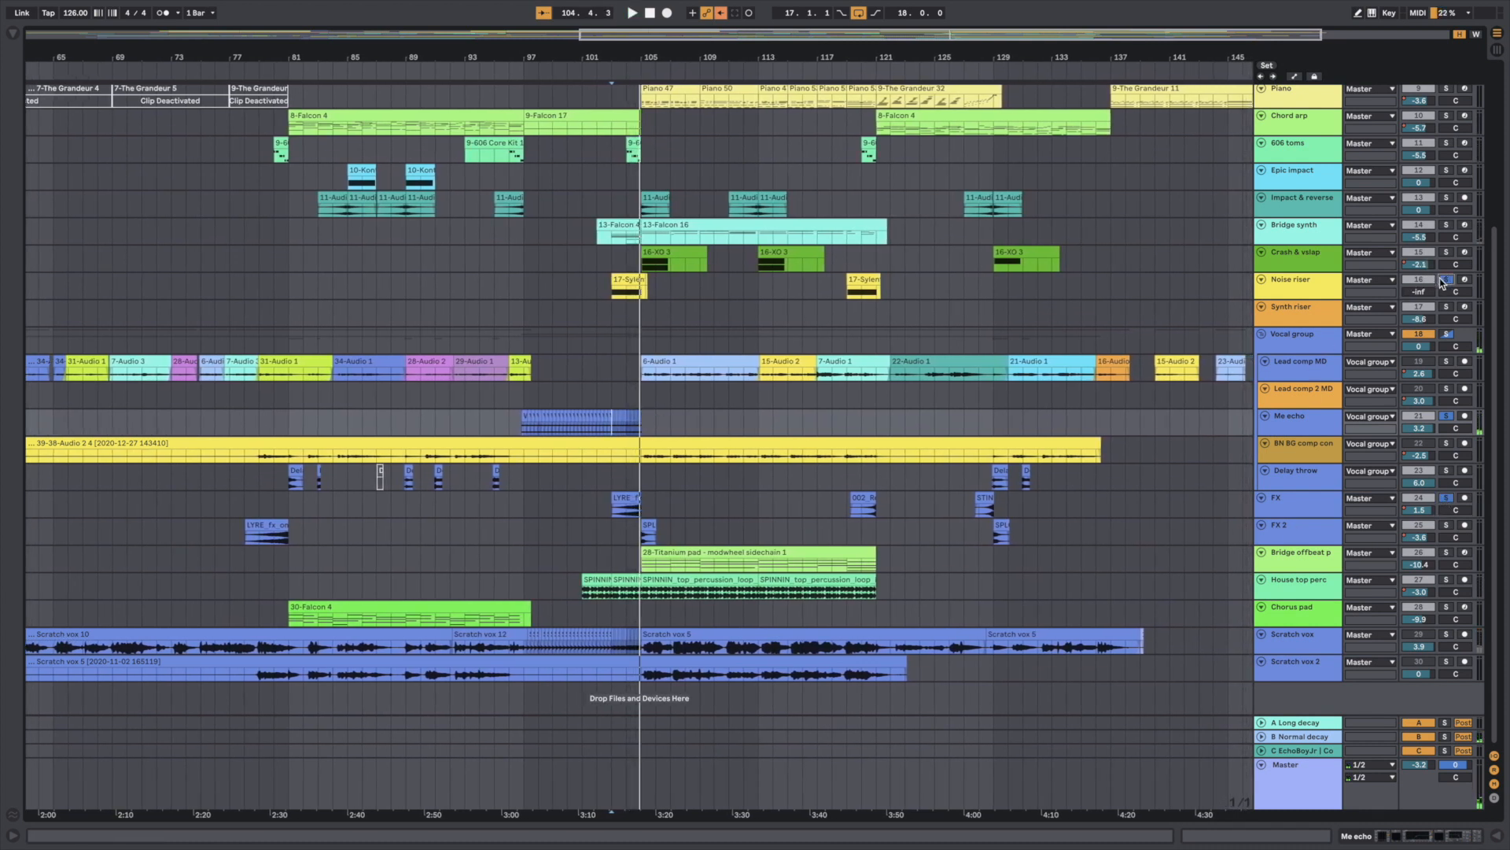
pyautogui.press('space')
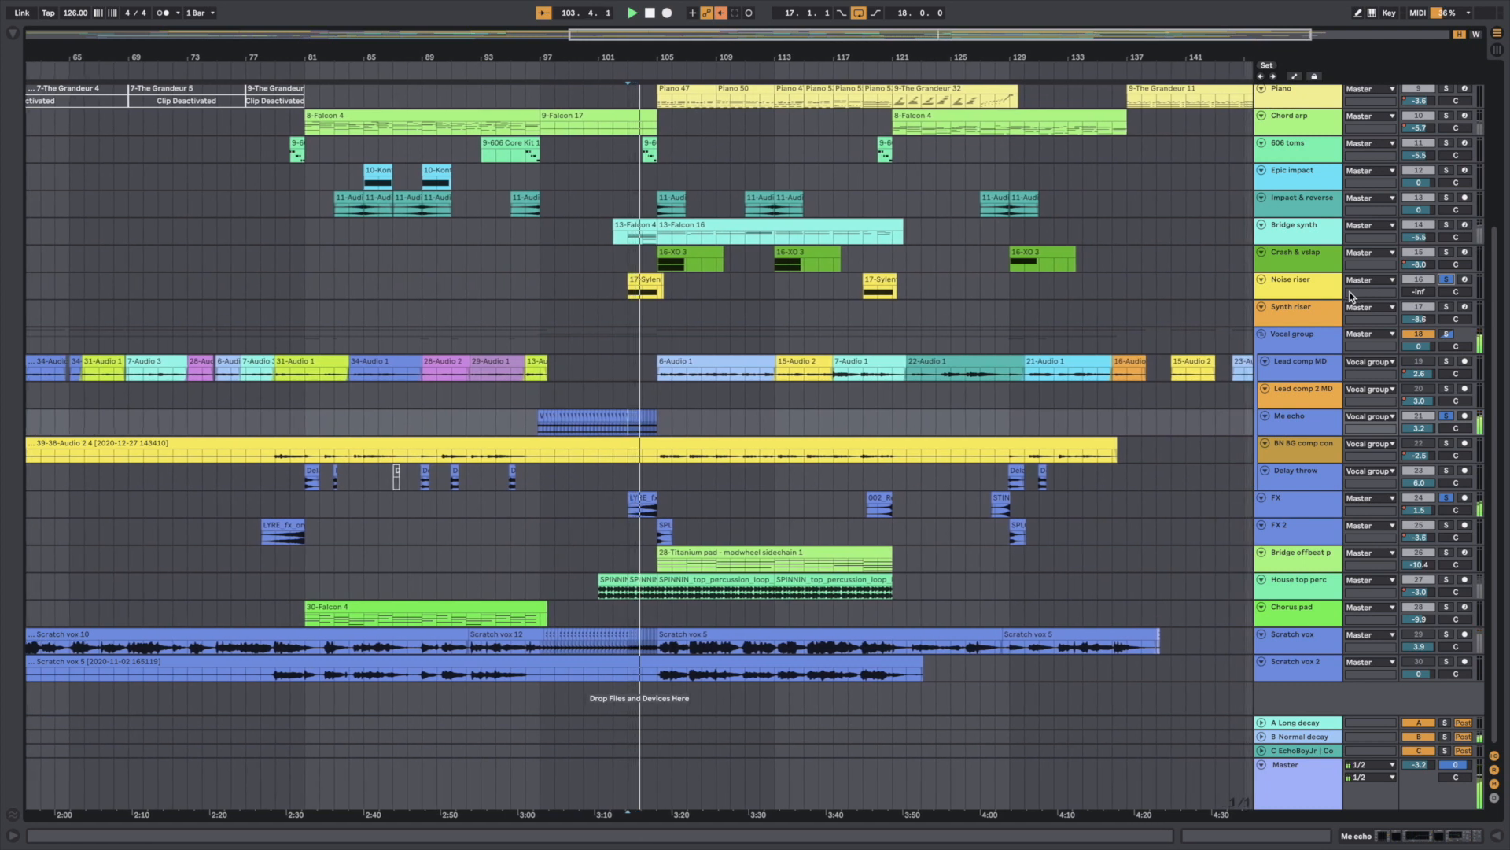
pyautogui.press('space')
# Add the SD1 snare and Noisy bass to the soloed tracks and play the build-up from bar 103
pyautogui.scroll(5, 1140, 484)
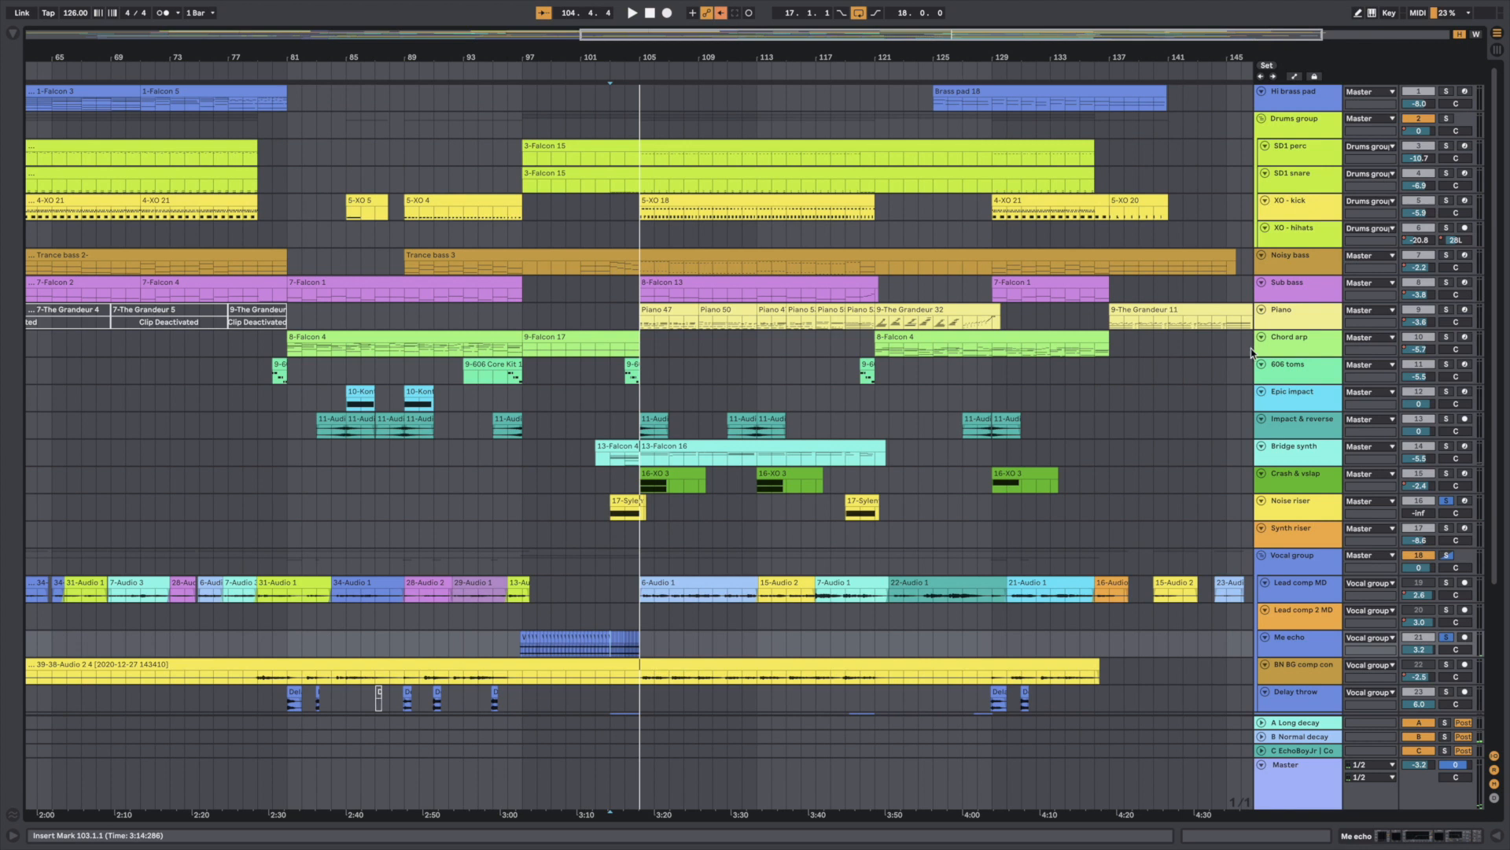
pyautogui.press('space')
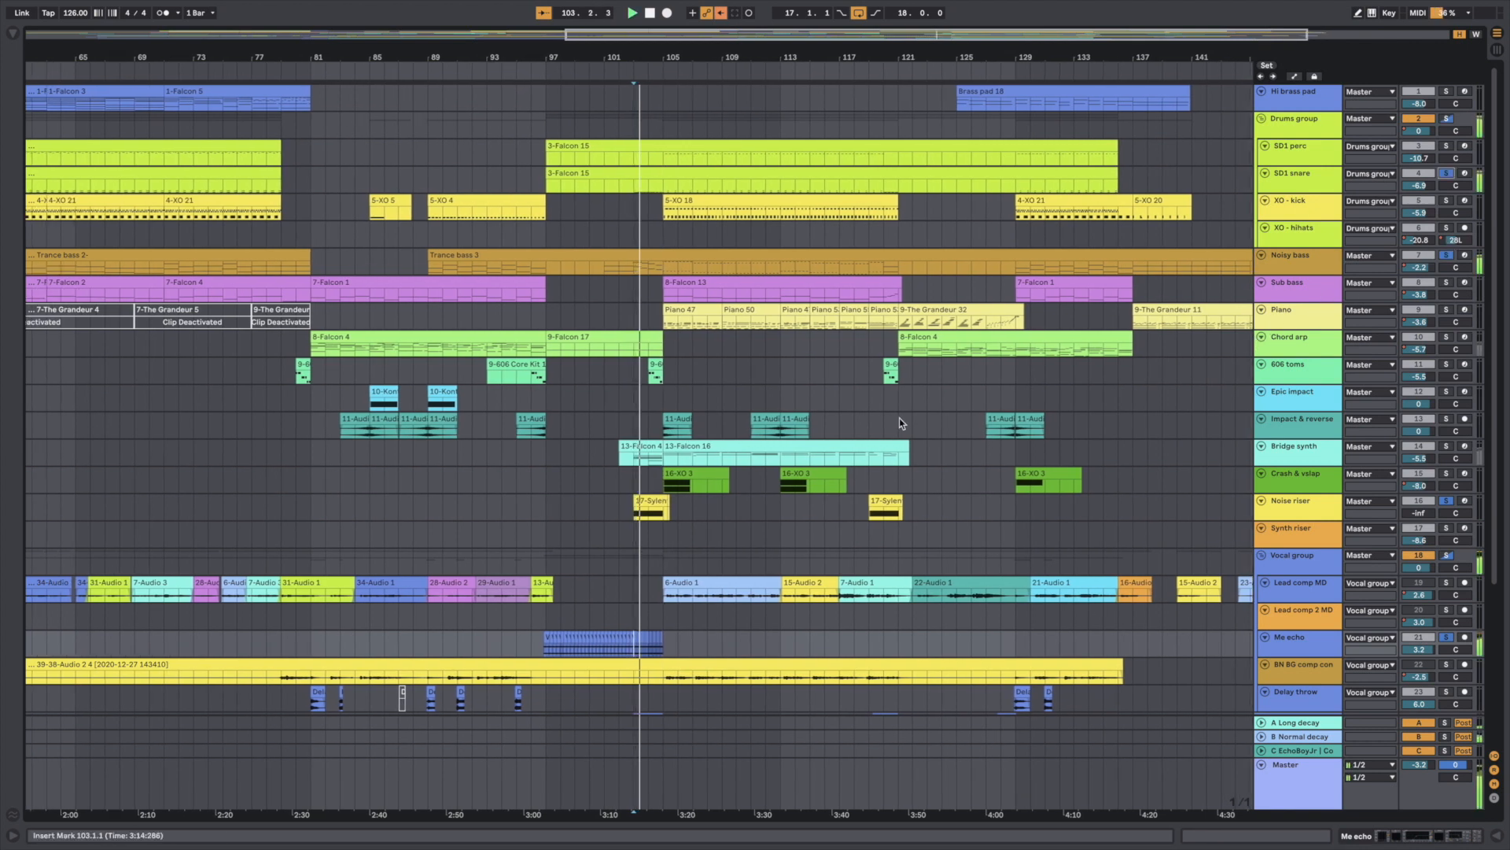
pyautogui.scroll(-1, 695, 514)
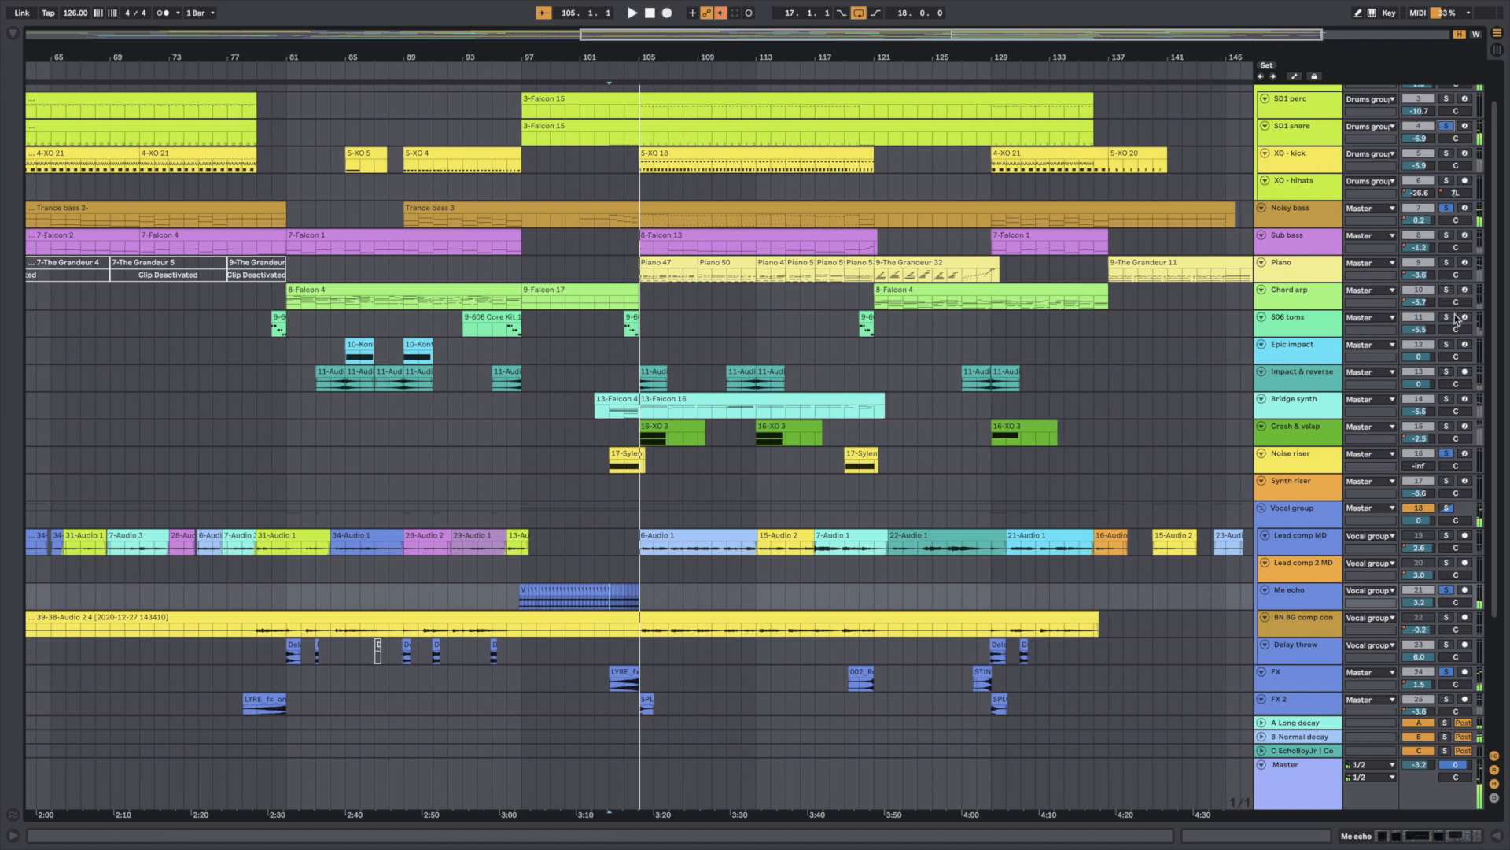
# Solo the Bridge synth and 606 toms tracks and play them from bar 103
pyautogui.click(1446, 399)
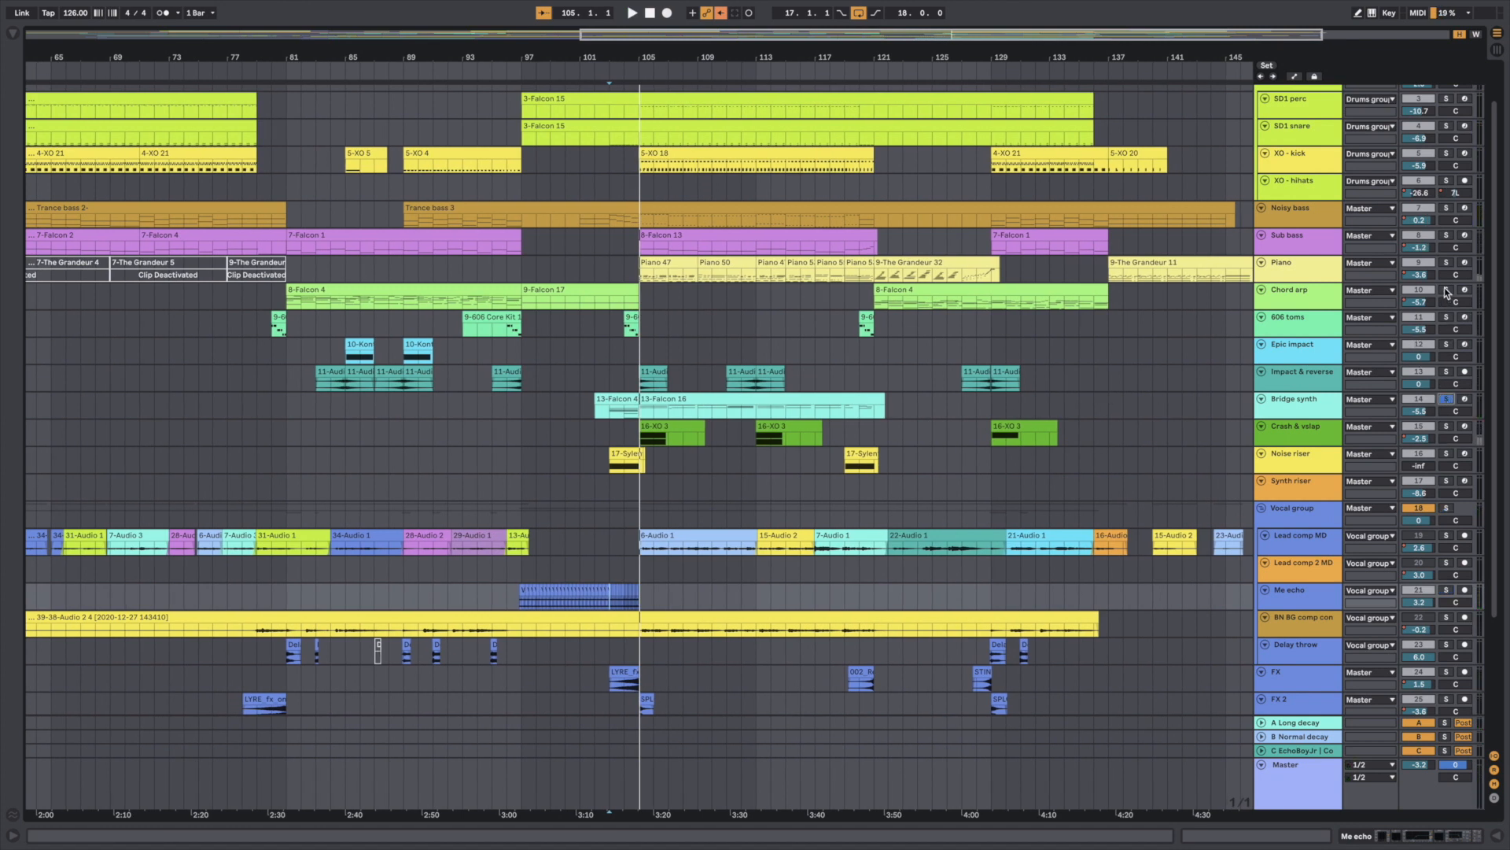
pyautogui.click(1446, 316)
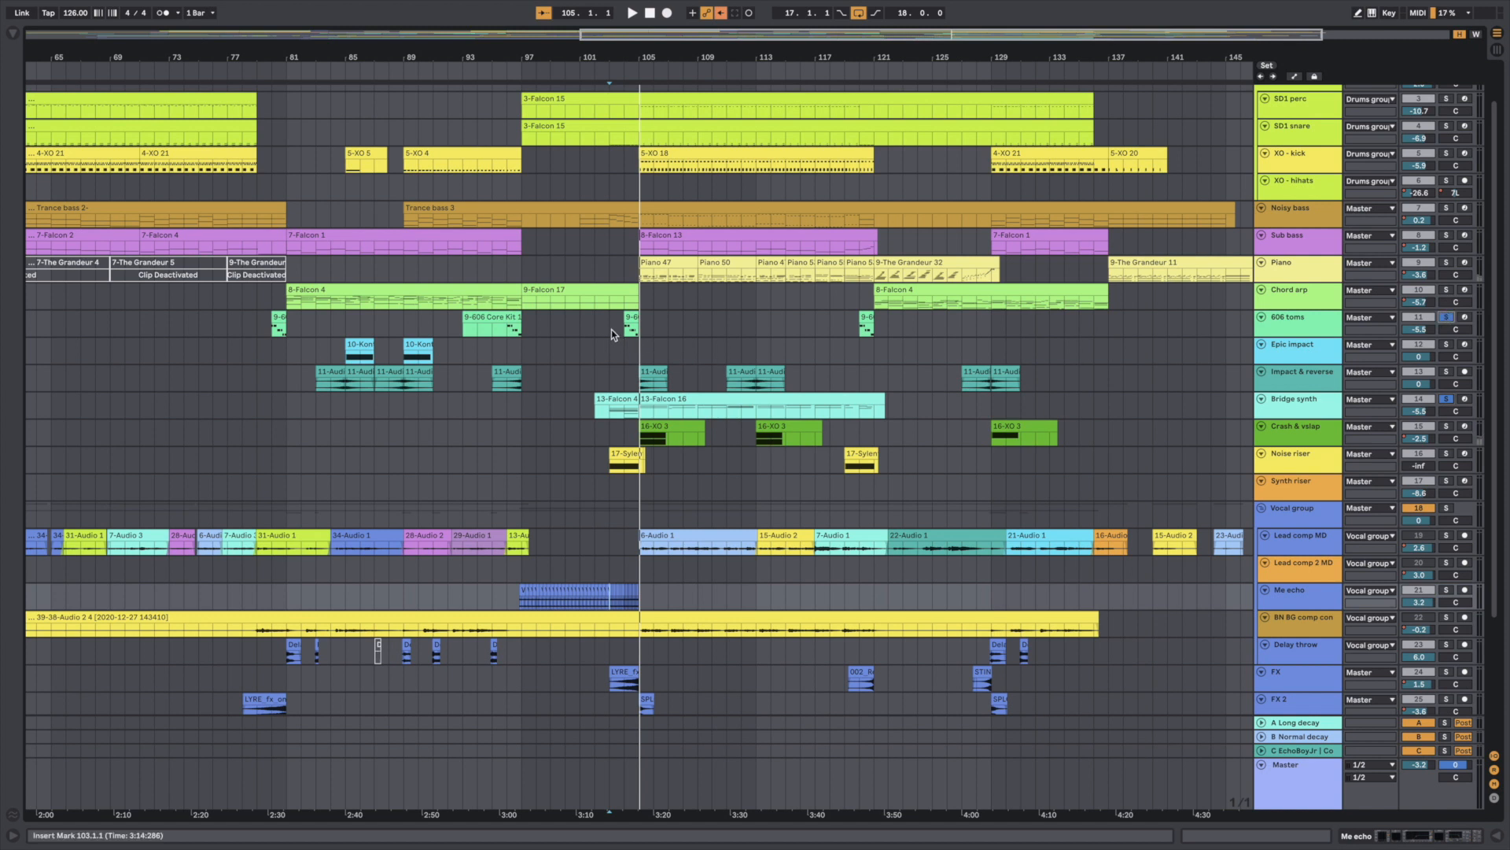
pyautogui.press('space')
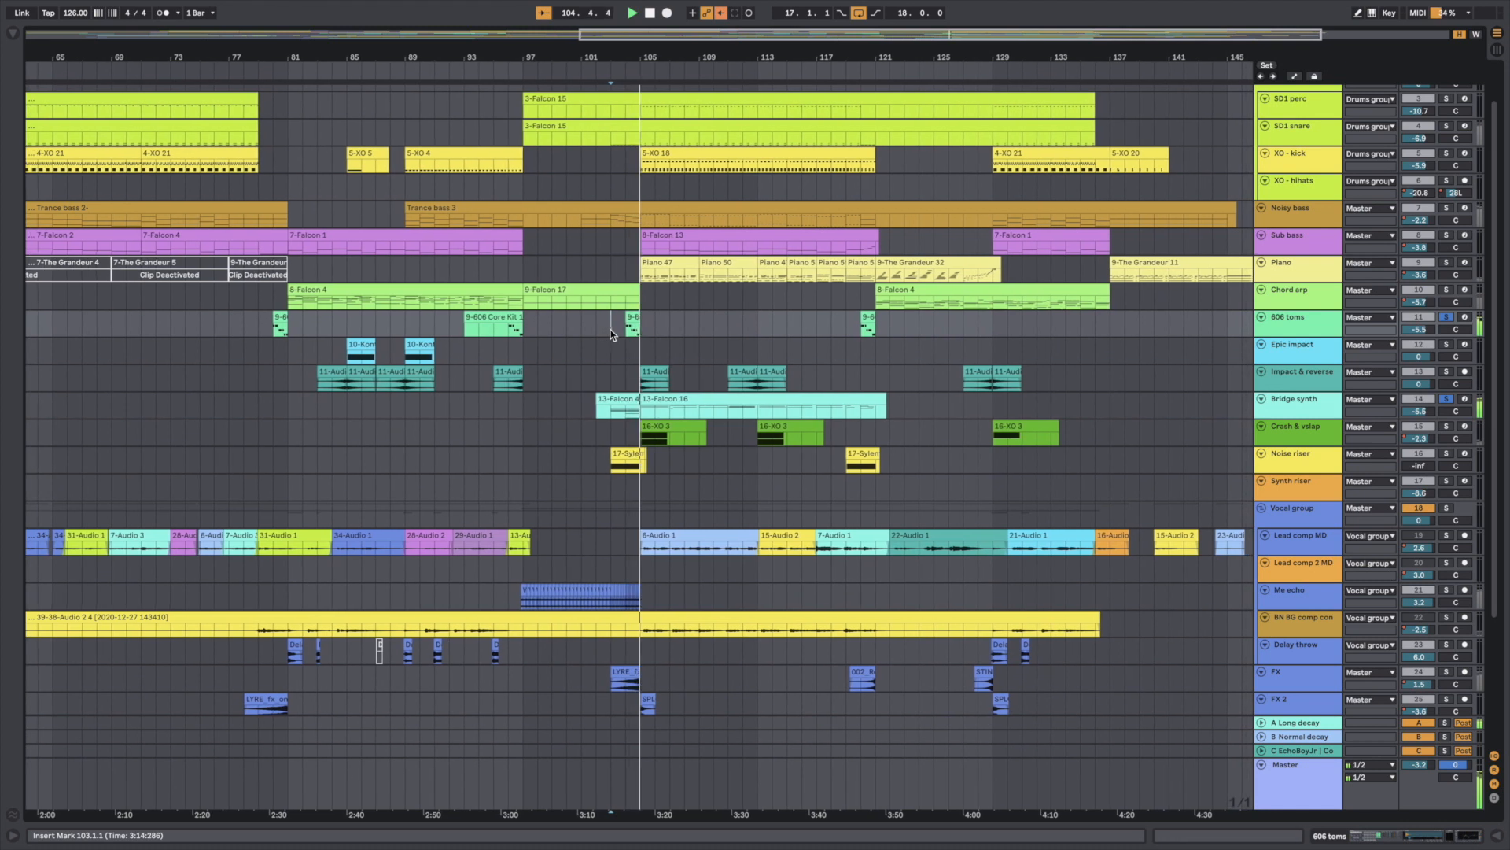
# Remove the 606 toms from the solo and play the Bridge synth alone from bar 105
pyautogui.click(1445, 314)
pyautogui.press('space')
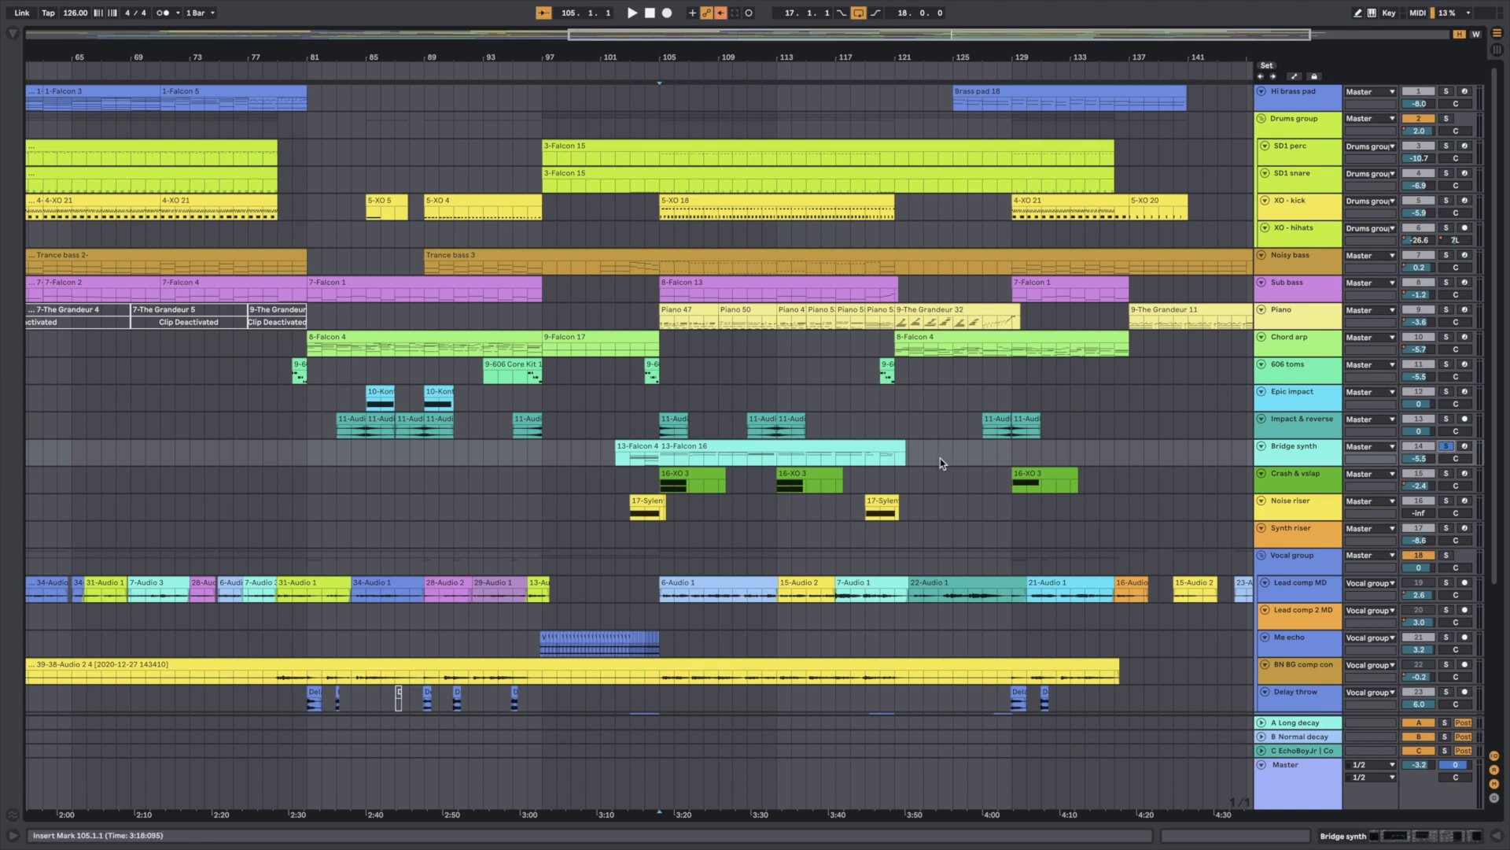
pyautogui.press('space')
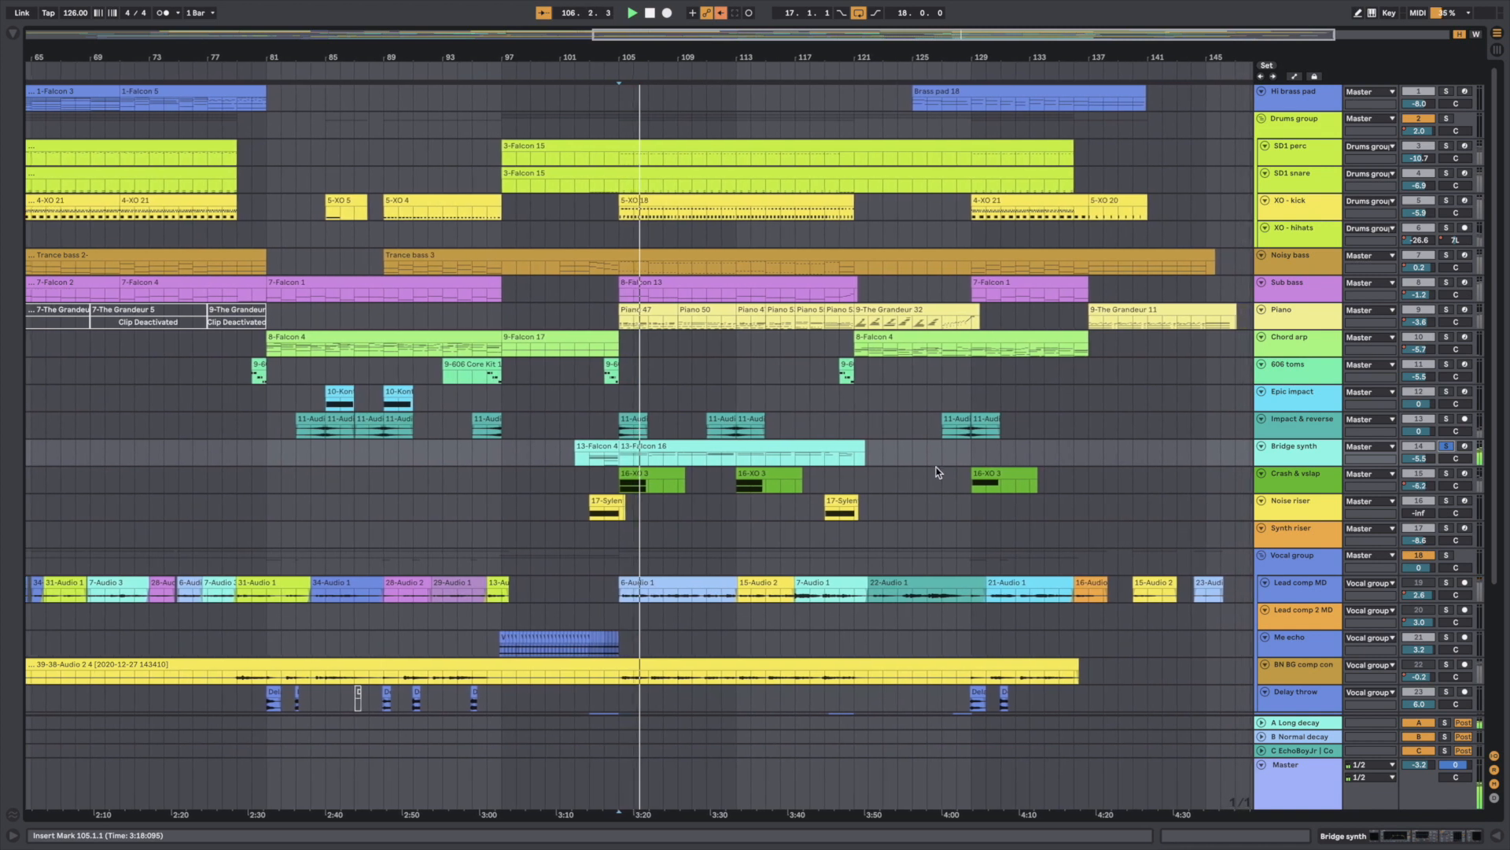
# Solo the Bridge offbeat pad track instead of the Bridge synth and play it from bar 105
pyautogui.scroll(-5, 938, 464)
pyautogui.click(1446, 552)
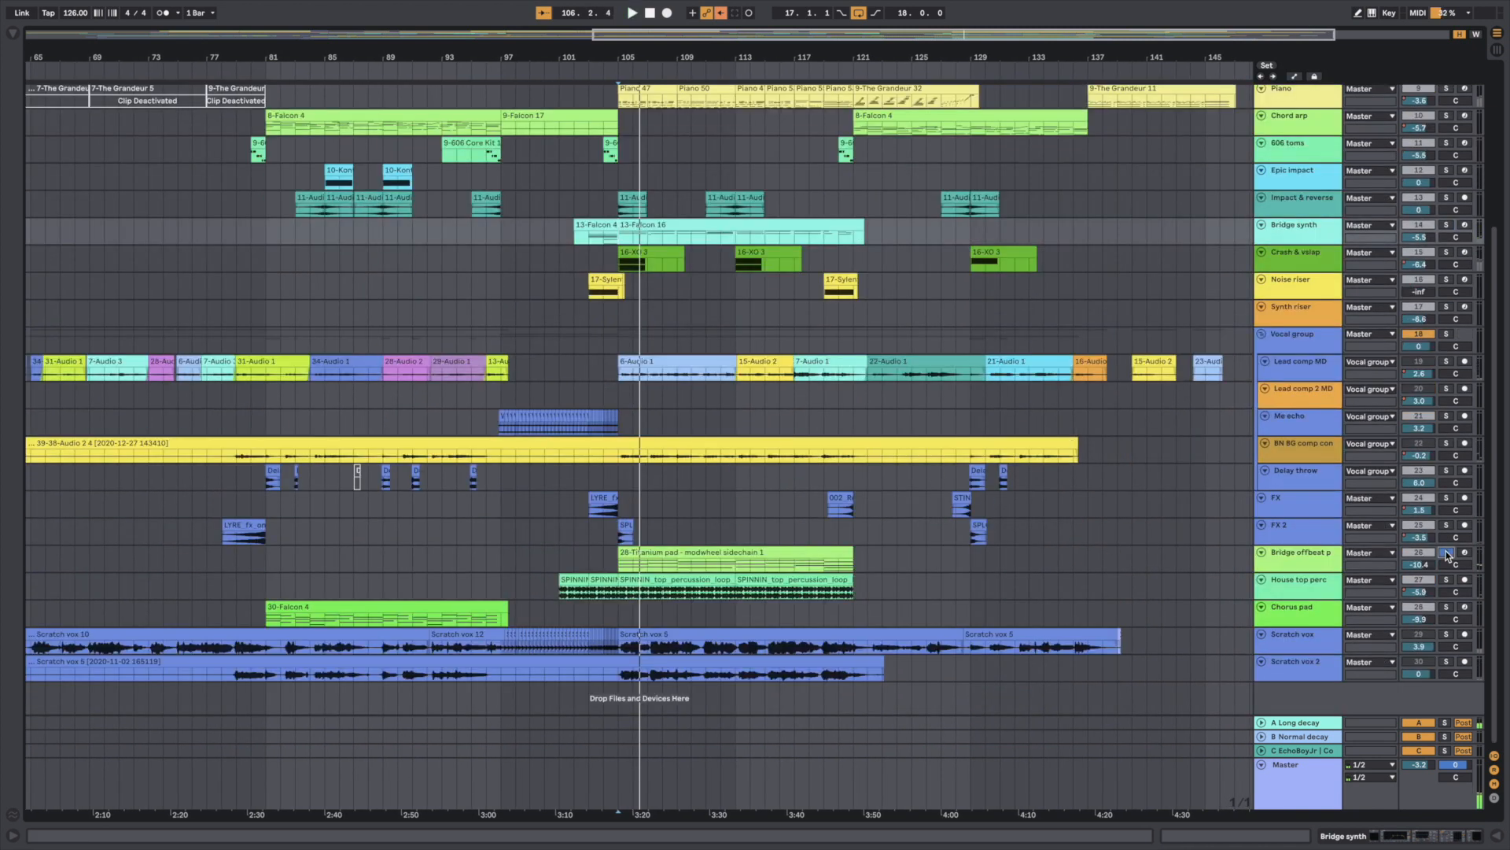
pyautogui.press('space')
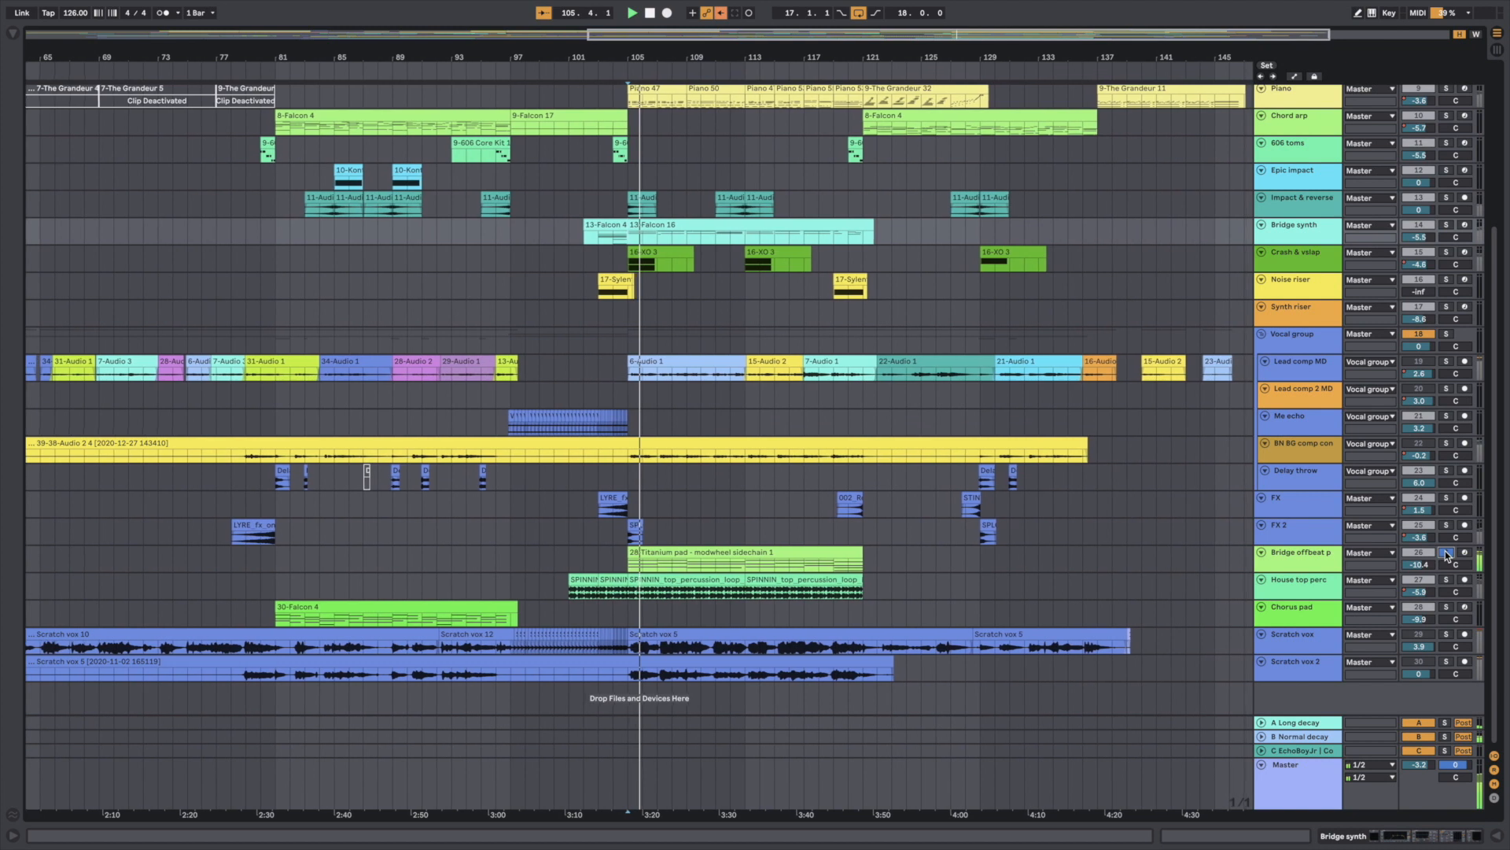
# Stop playback, solo only the Noisy bass track and play it from bar 105
pyautogui.press('space')
pyautogui.scroll(5, 1005, 527)
pyautogui.click(1446, 255)
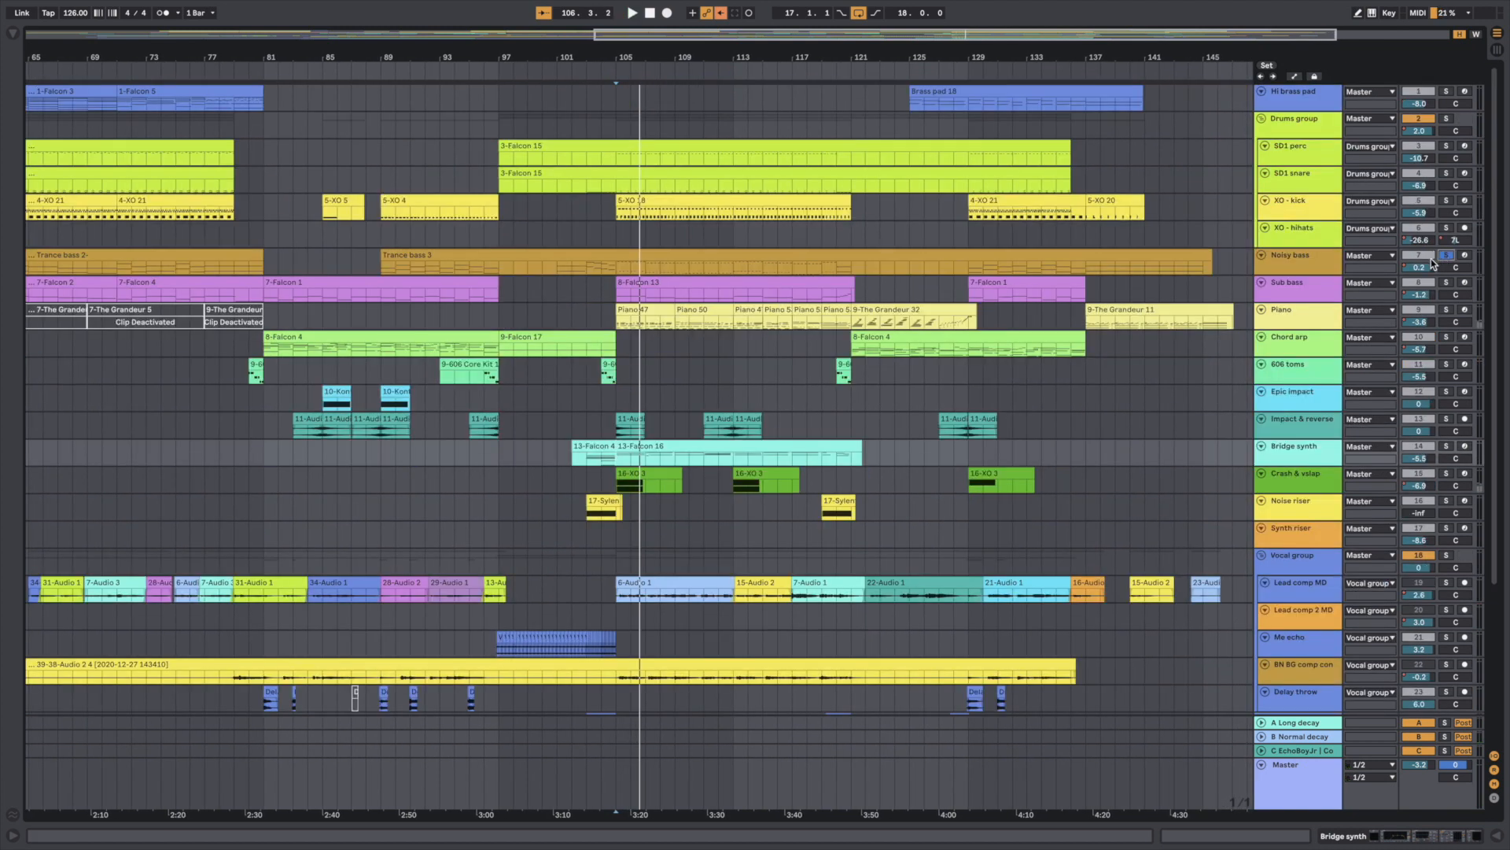
pyautogui.press('space')
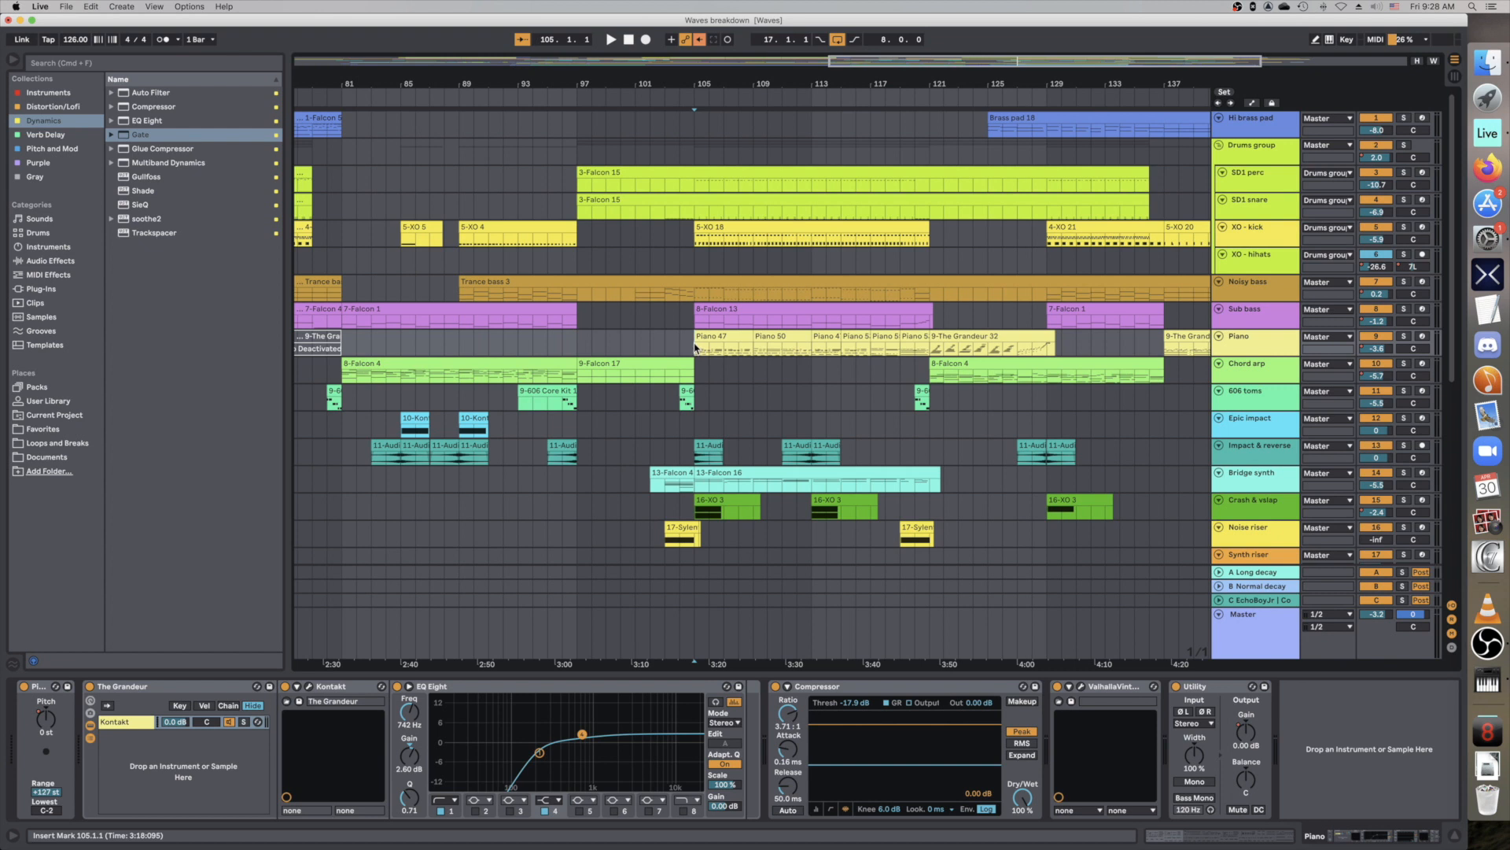
# Play the soloed Piano track from bar 105, and play its The Grandeur 32 clip from bar 124
pyautogui.press('space')
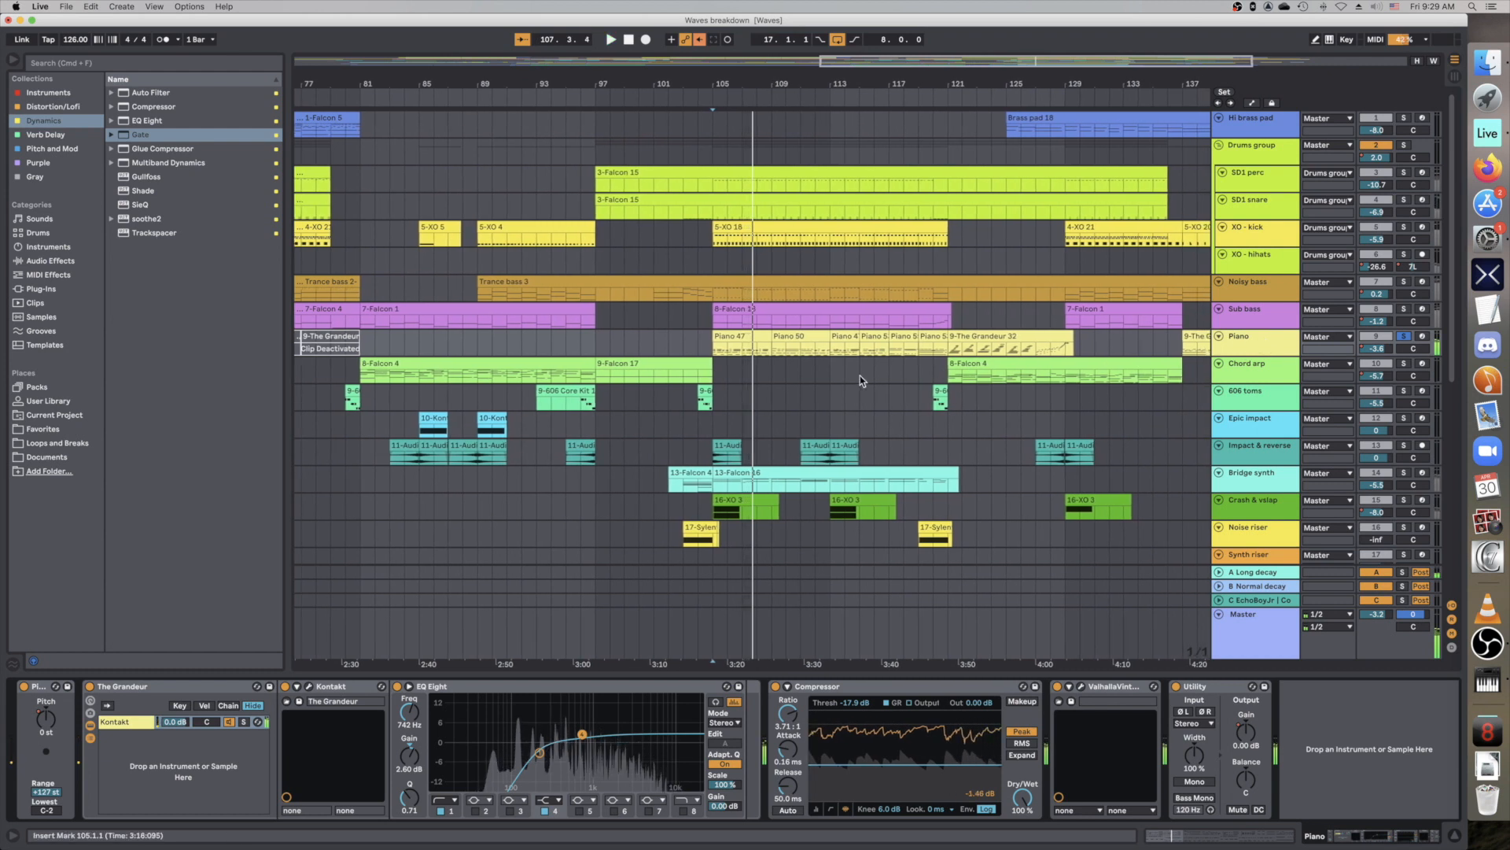
pyautogui.hscroll(5, 802, 366)
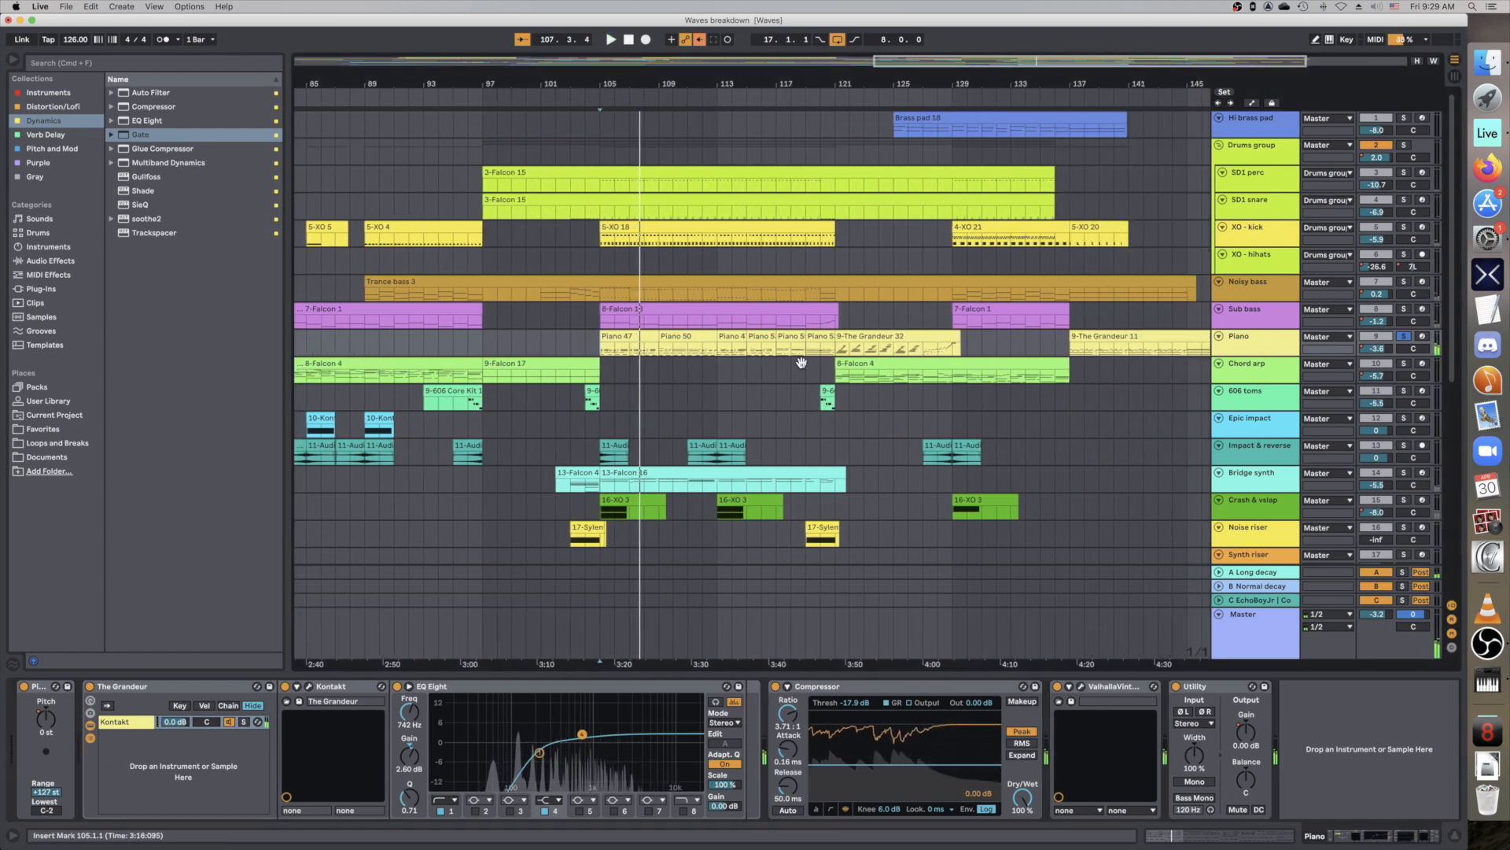
pyautogui.click(800, 350)
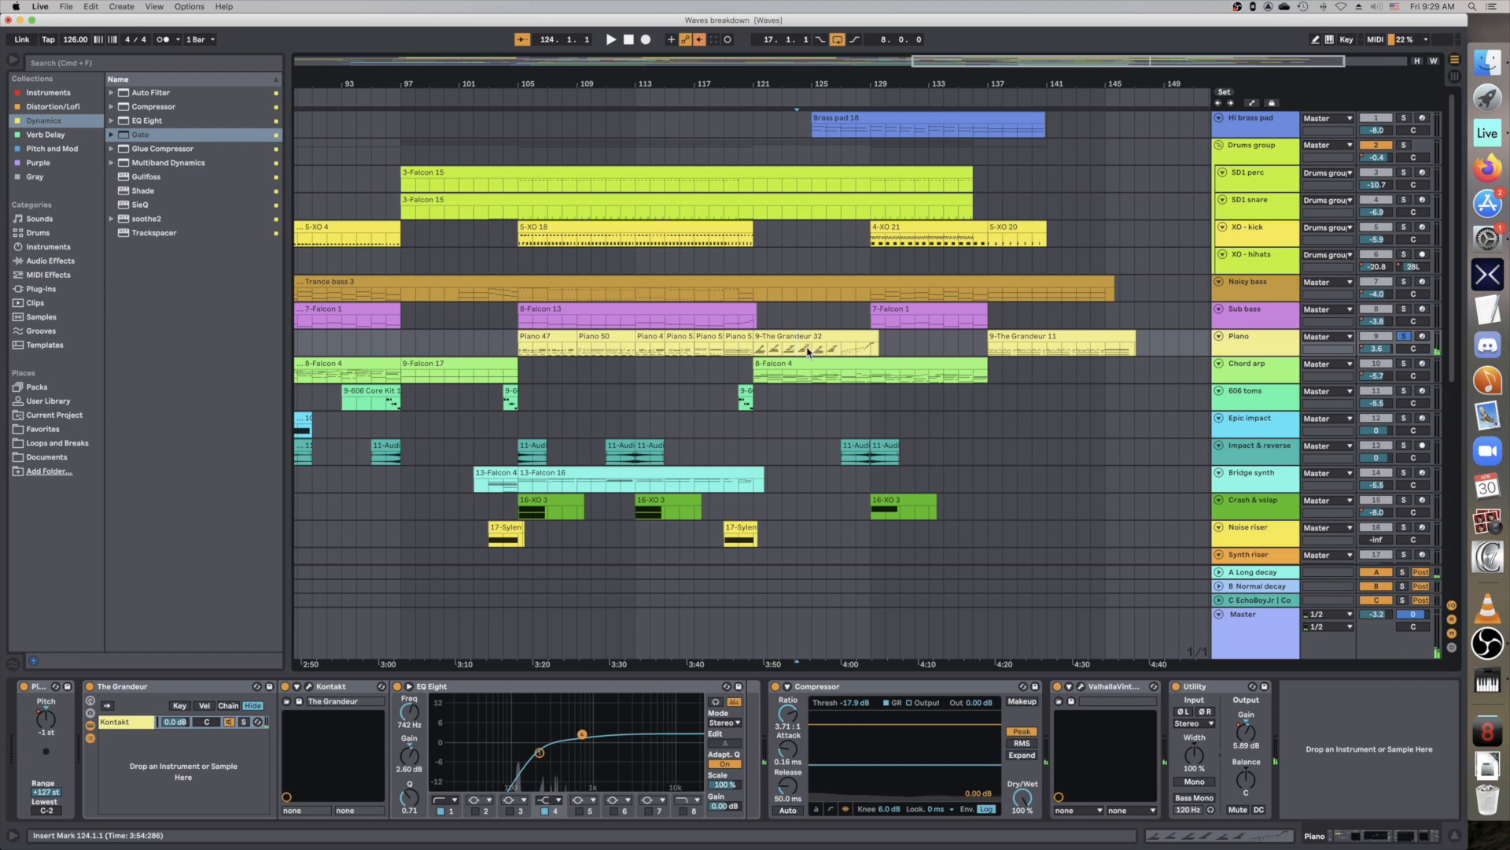
pyautogui.click(800, 350)
pyautogui.press('space')
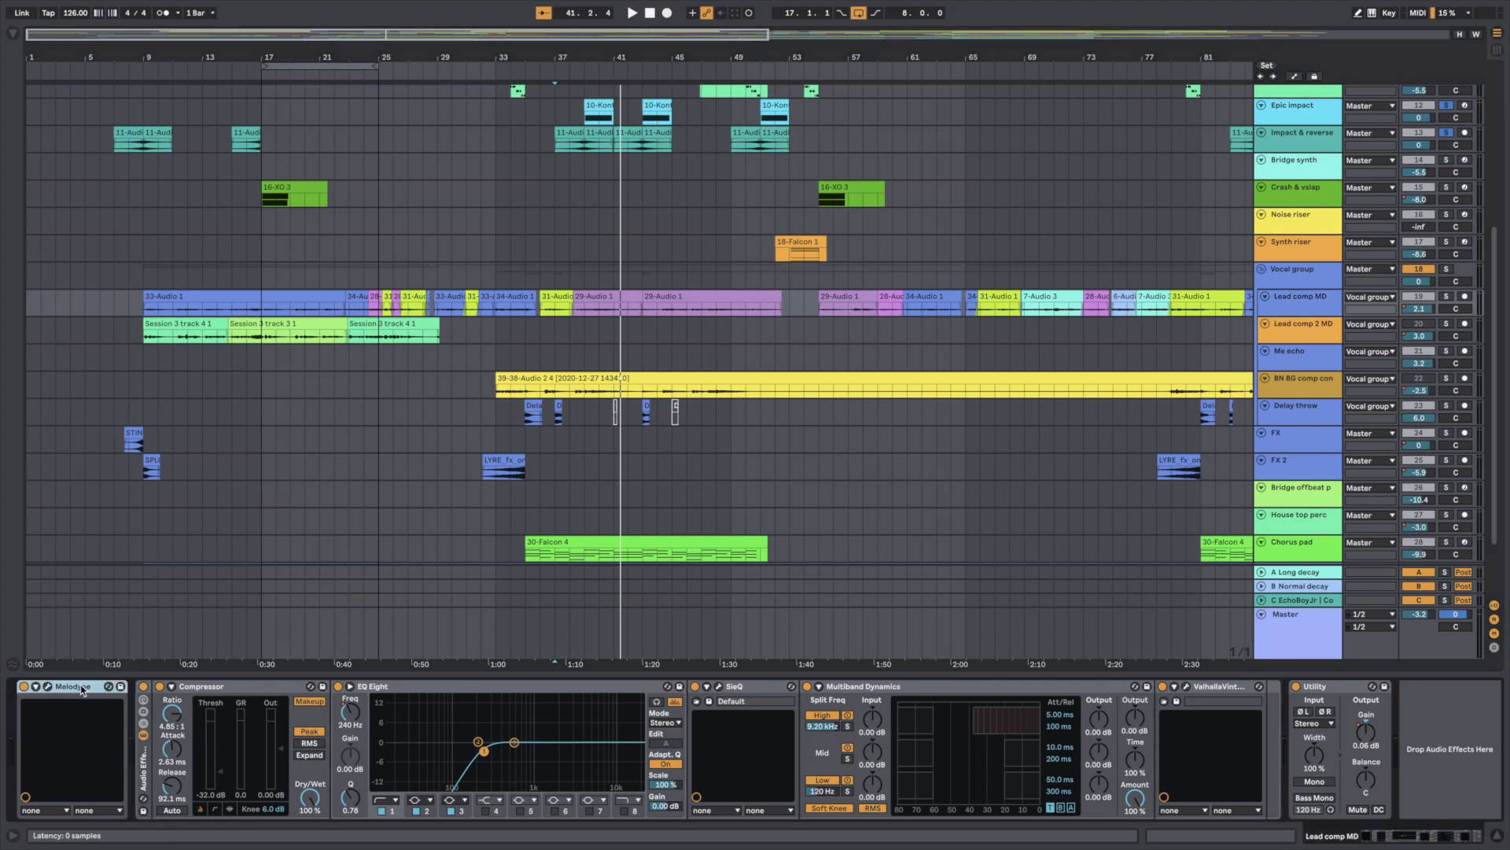
# Go through the Lead comp MD effect chain, selecting the Compressor, EQ Eight, SieQ, Multiband Dynamics and Valhalla reverb devices in turn
pyautogui.click(199, 688)
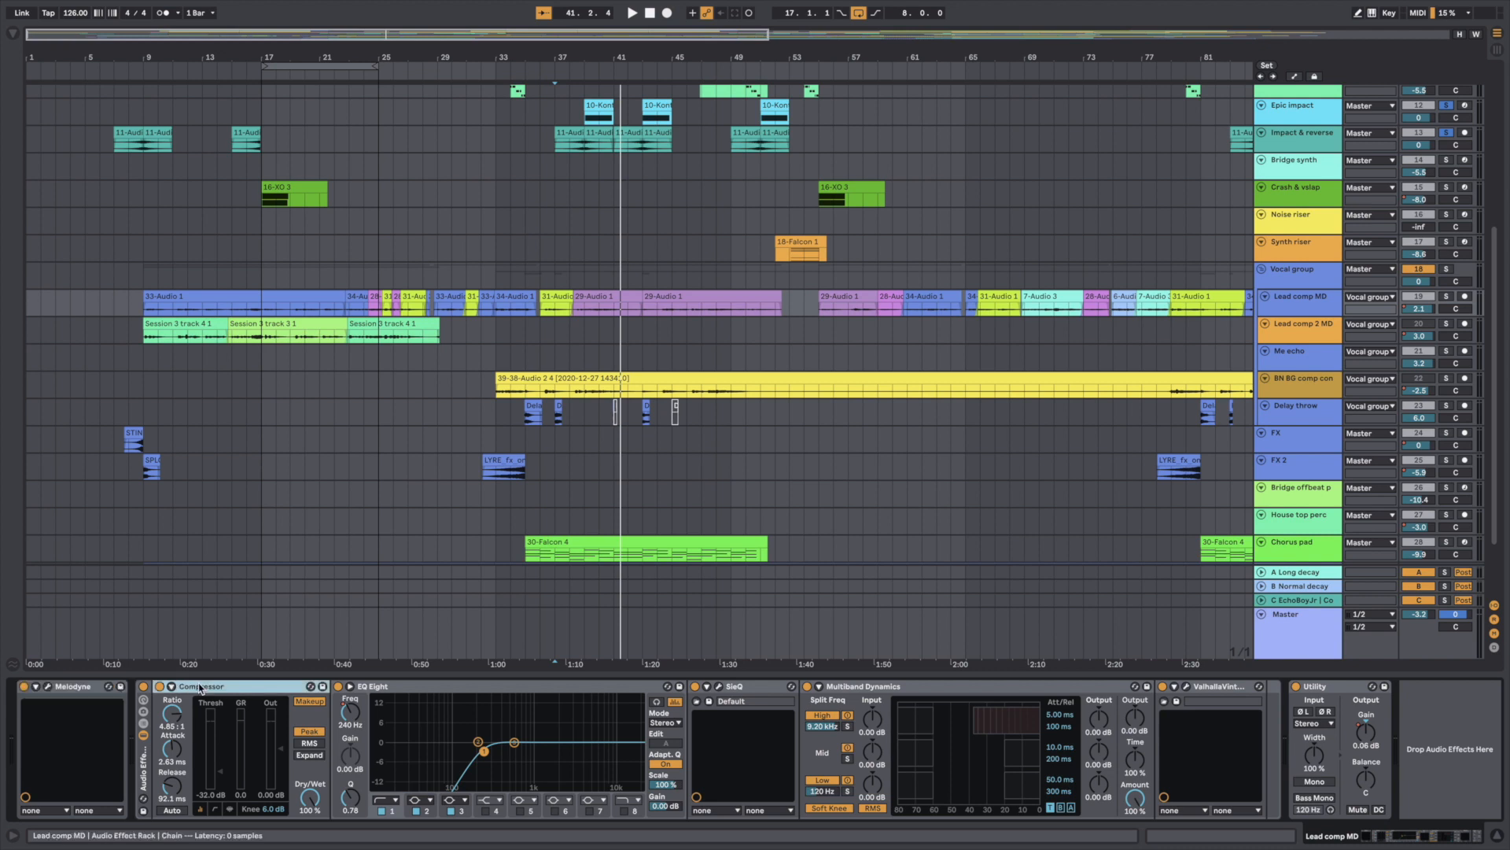
pyautogui.click(382, 690)
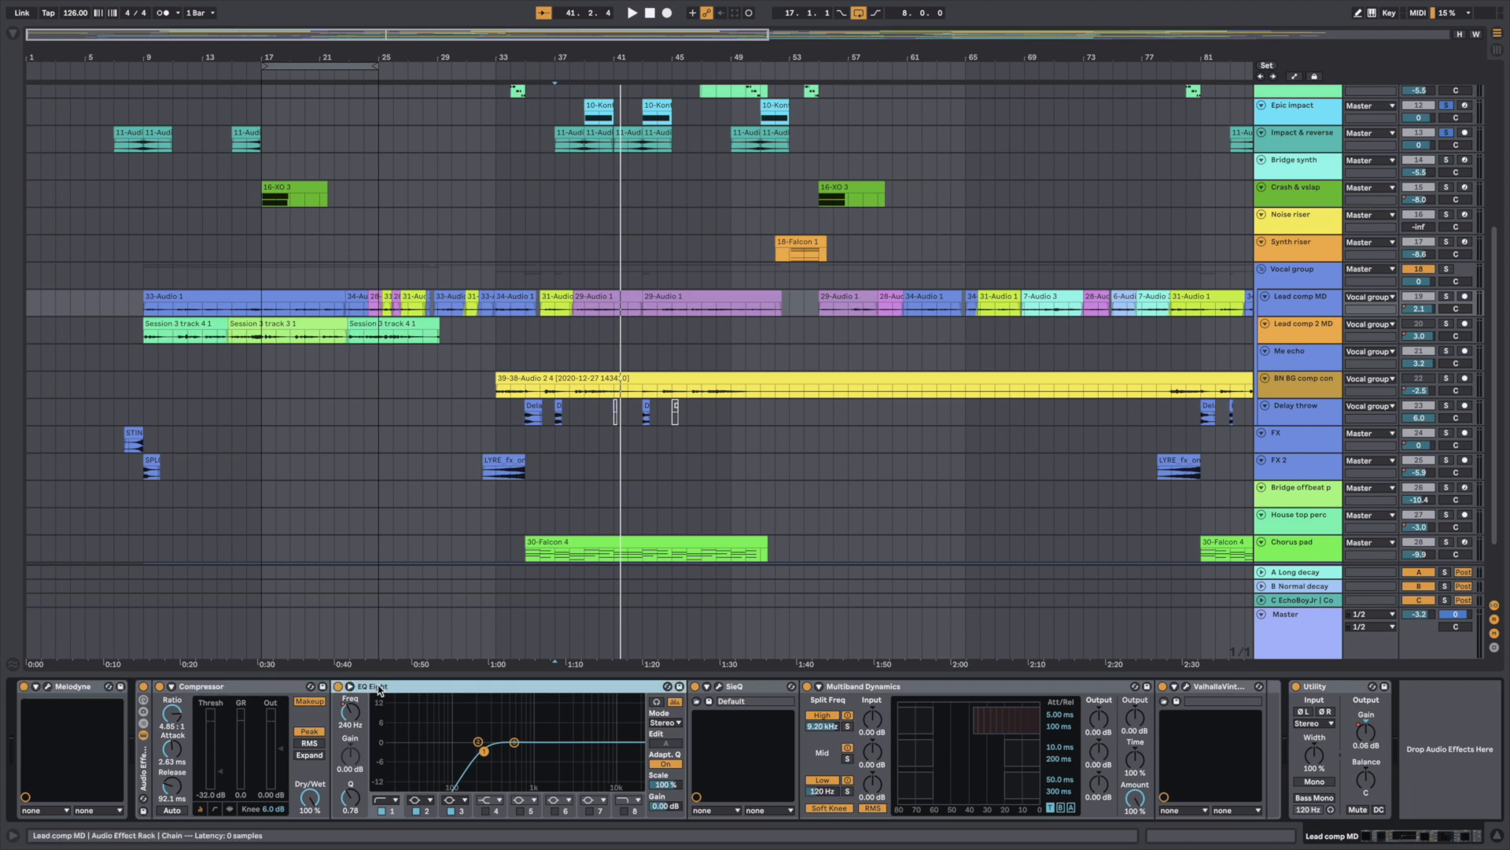
pyautogui.click(739, 687)
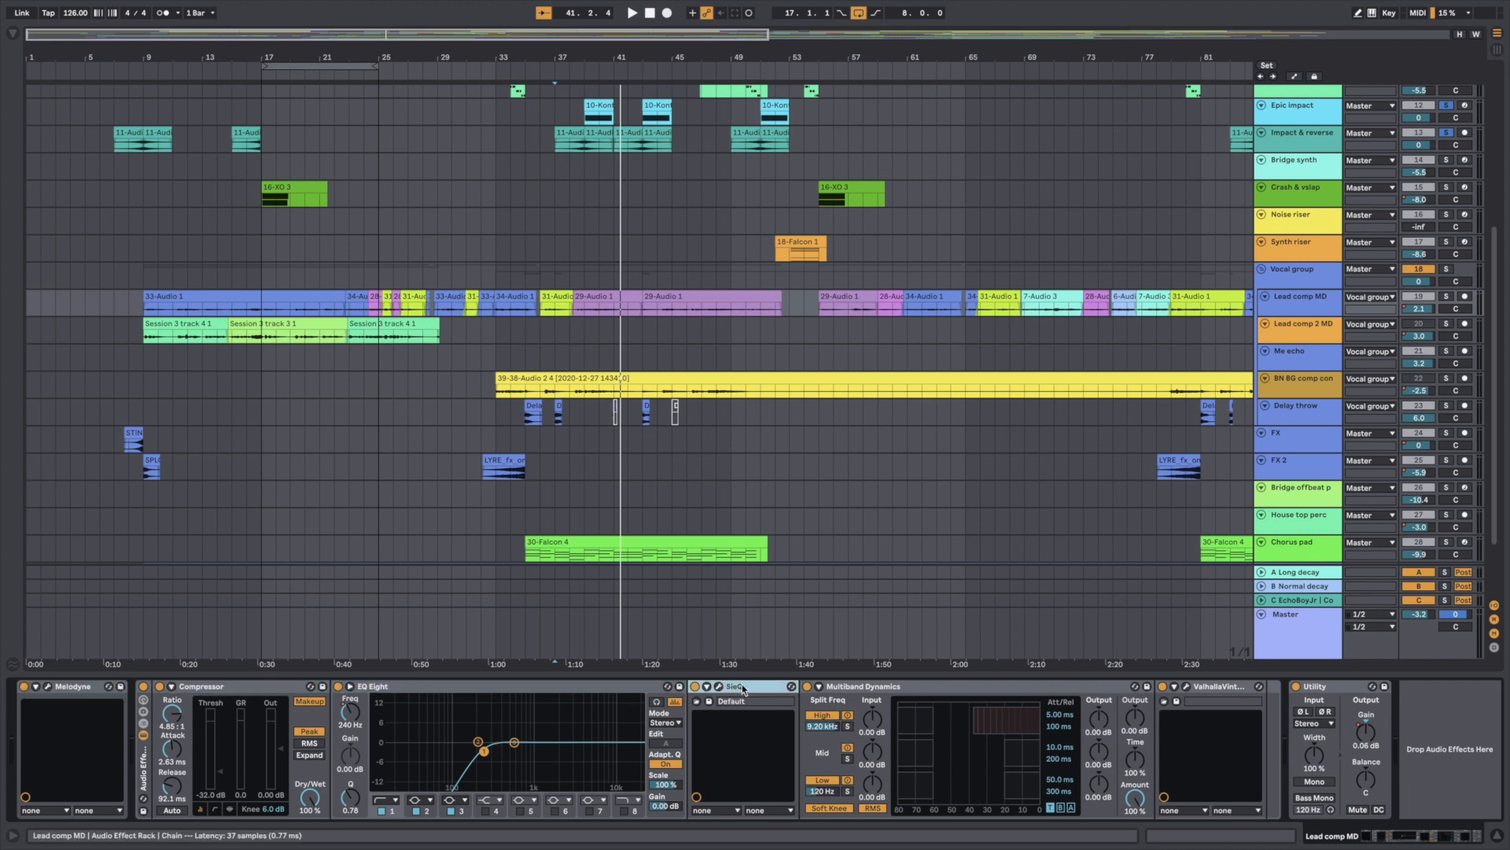
pyautogui.click(878, 688)
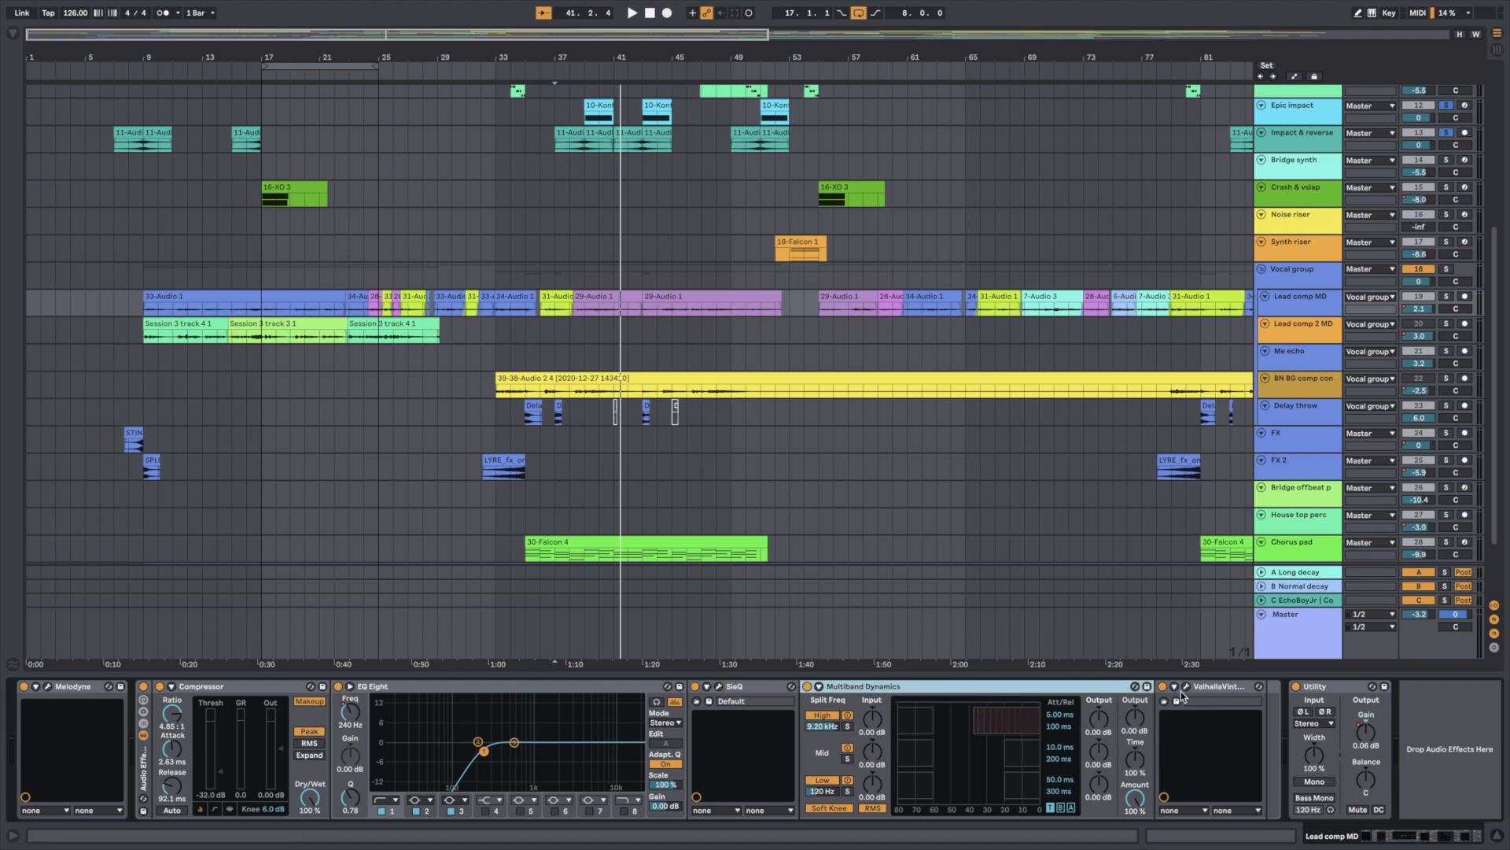
pyautogui.click(1208, 687)
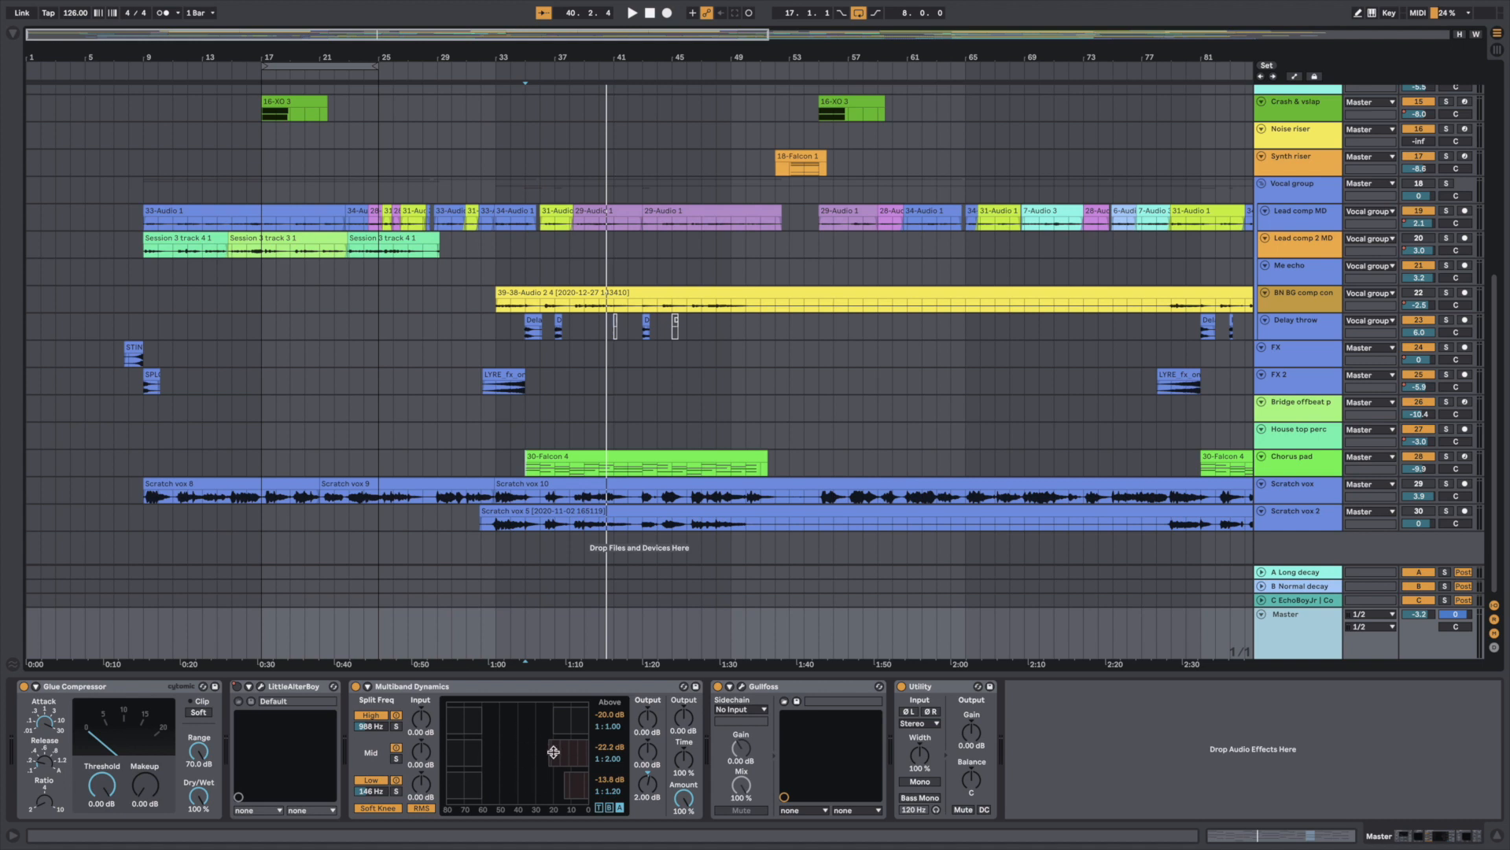
# Review the end of the Master track's effect chain by selecting the Gullfoss and Utility devices
pyautogui.click(773, 689)
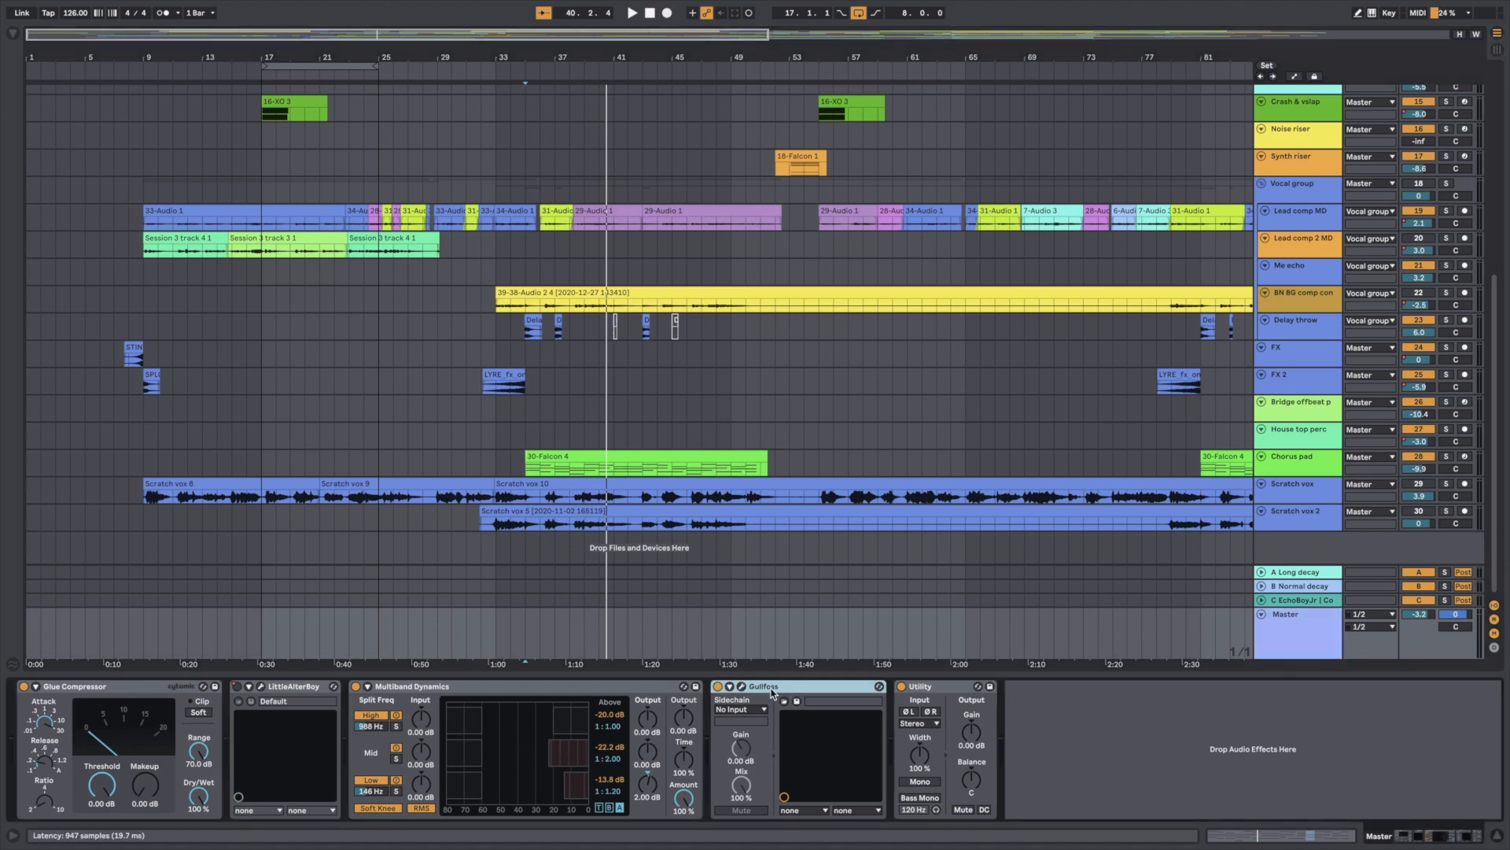
pyautogui.click(936, 690)
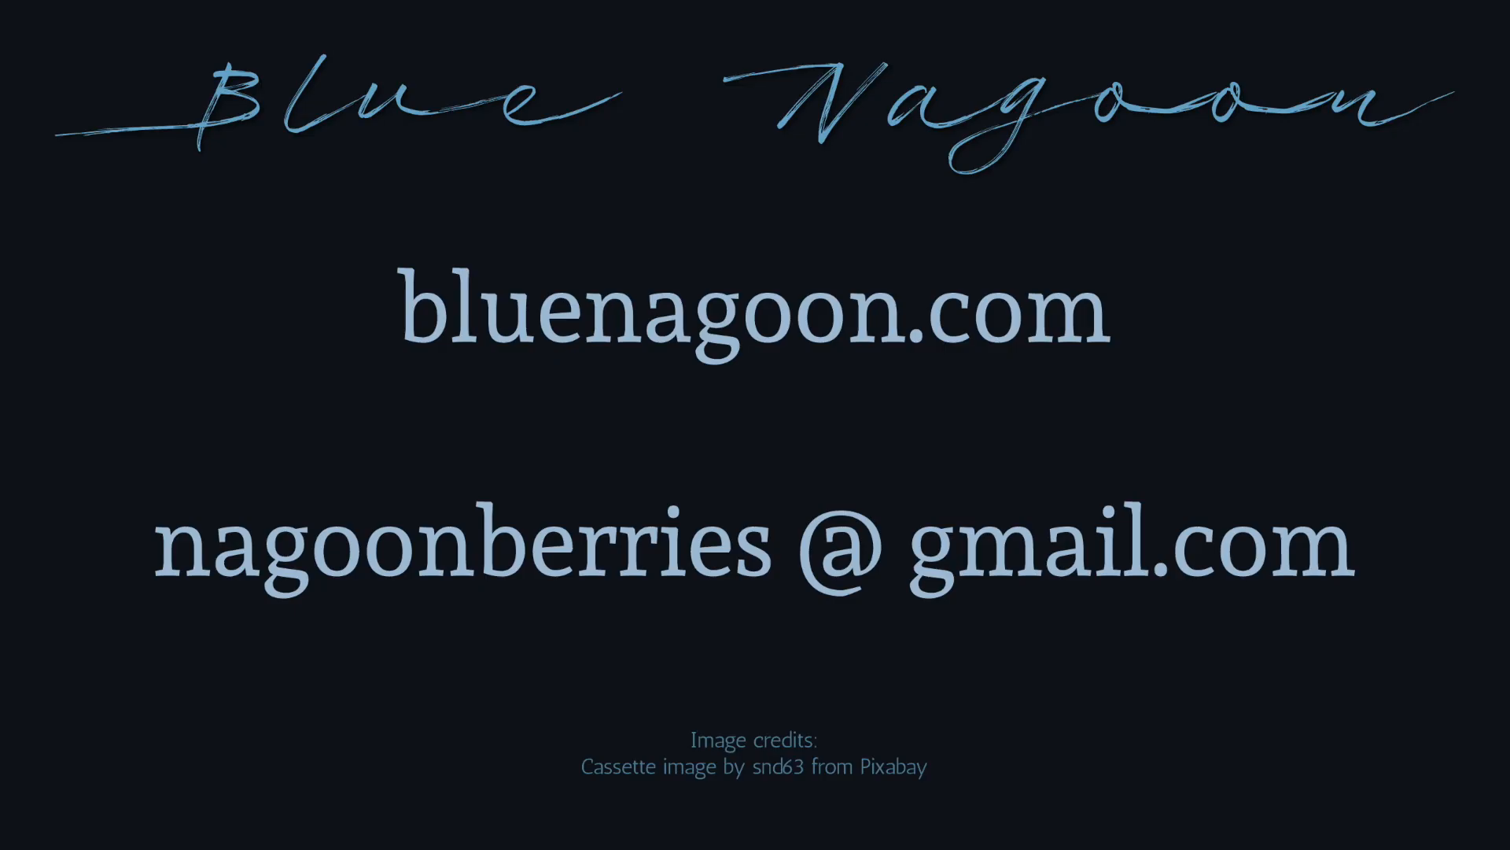